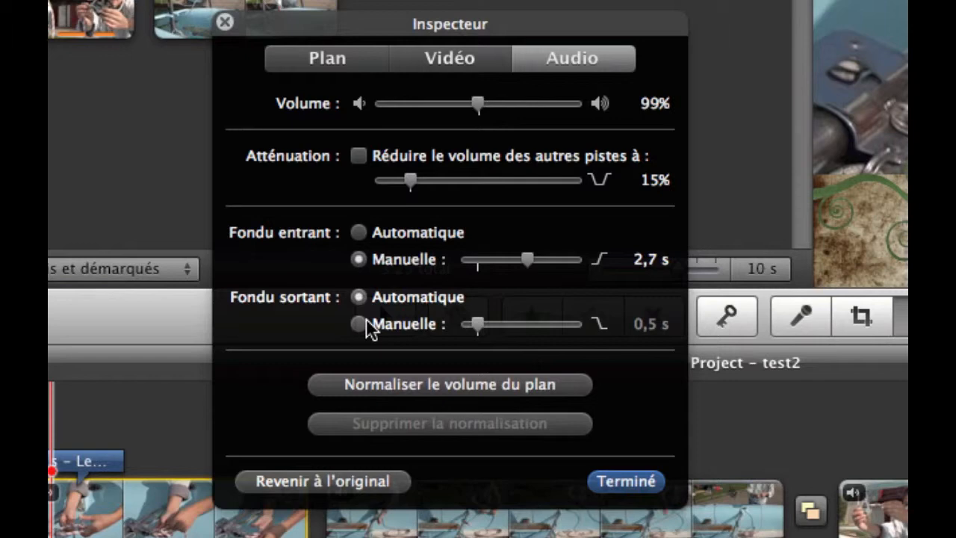
Set the clip's audio fade-out to manual at 0.0 s and close the adjustments.
left_click_drag(476, 325, 368, 306)
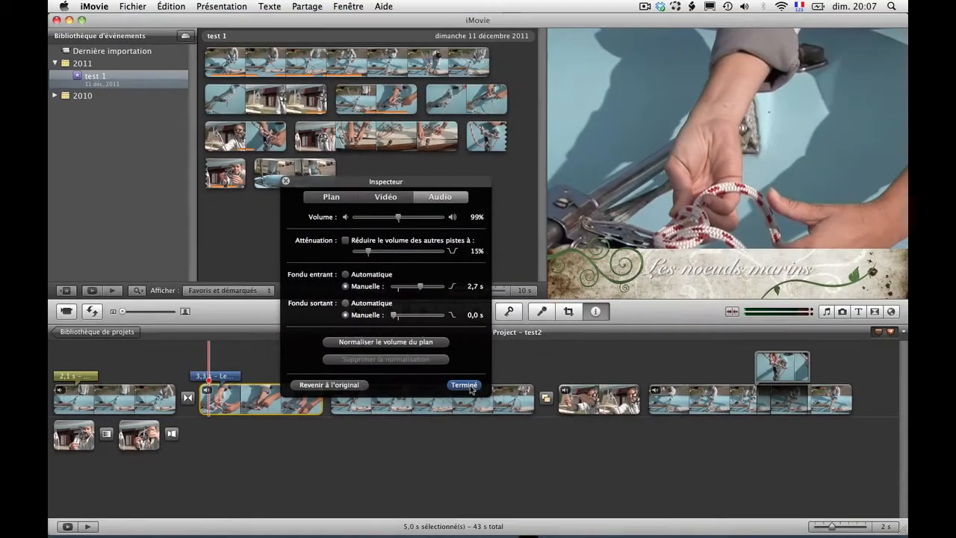
left_click(471, 387)
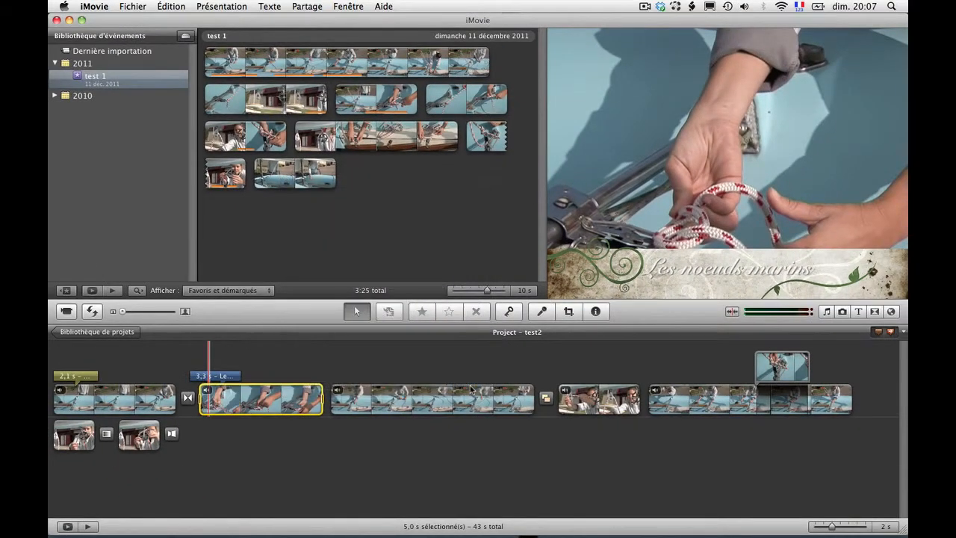
Try lowering the second clip's volume to 0% in its audio adjustments, and restore it to the middle level.
mouse_move(212, 408)
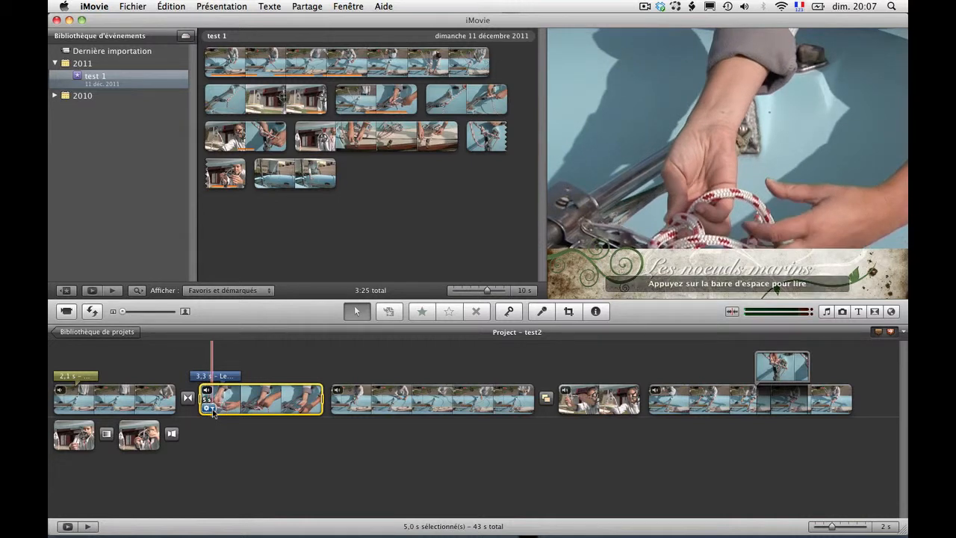
left_click(210, 409)
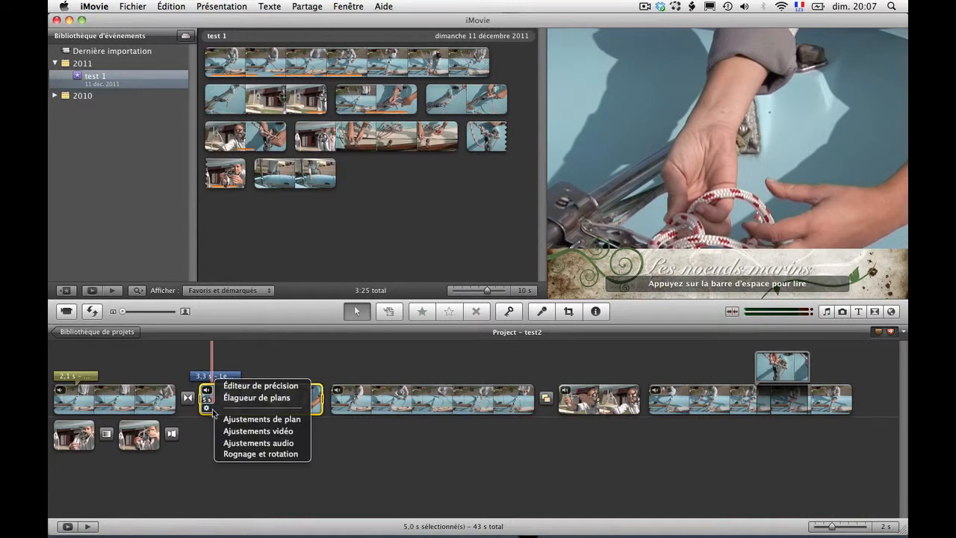
left_click(246, 443)
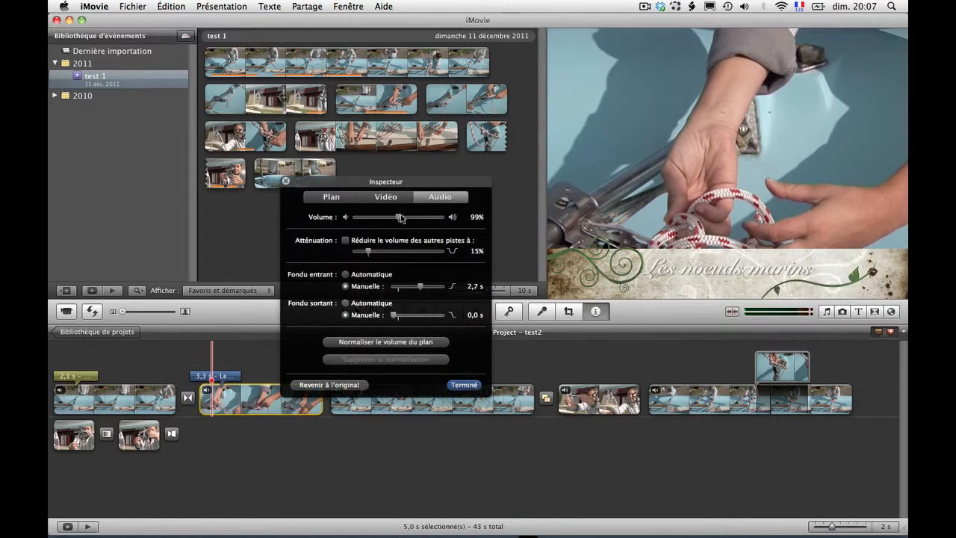
left_click_drag(399, 217, 301, 213)
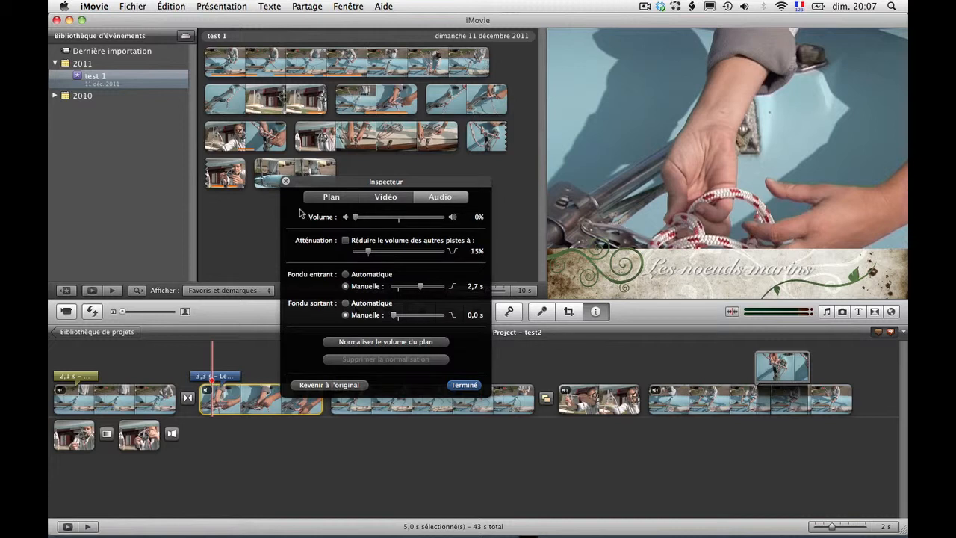
left_click_drag(356, 216, 400, 219)
left_click(464, 385)
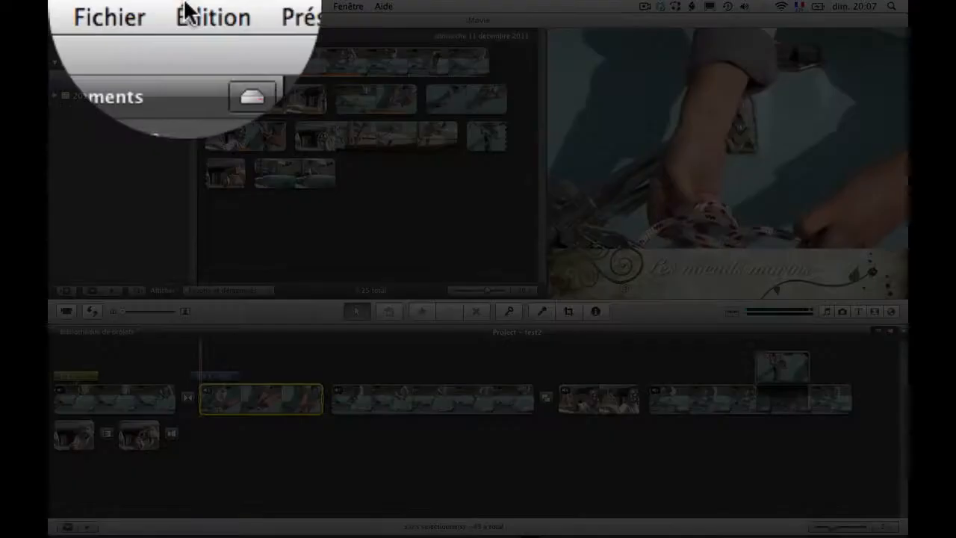
Mute the selected second clip's sound and play it back.
left_click(157, 6)
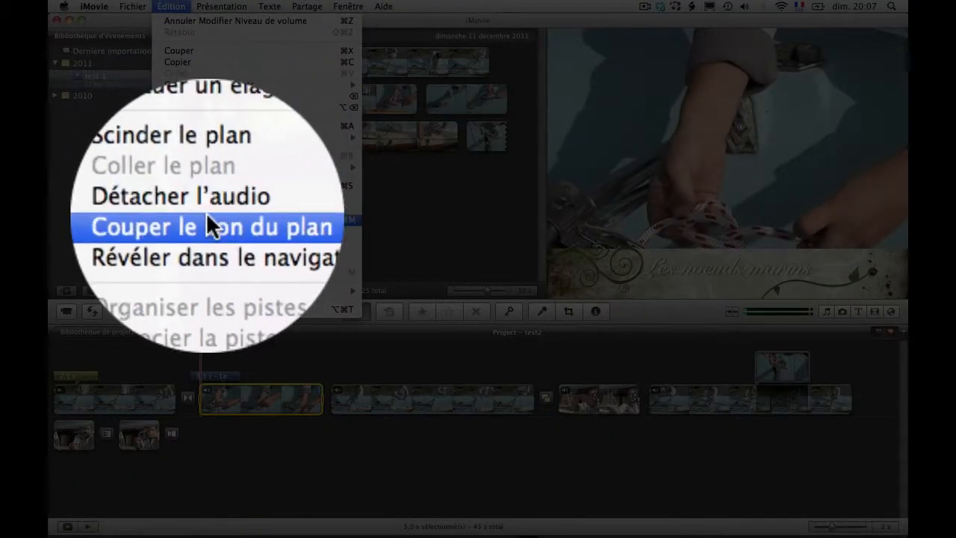
left_click(206, 220)
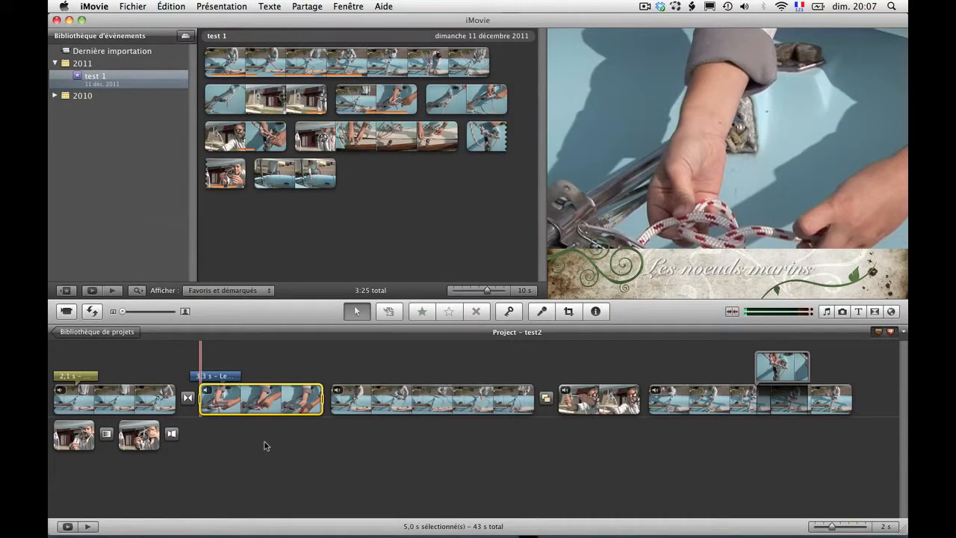
key("space")
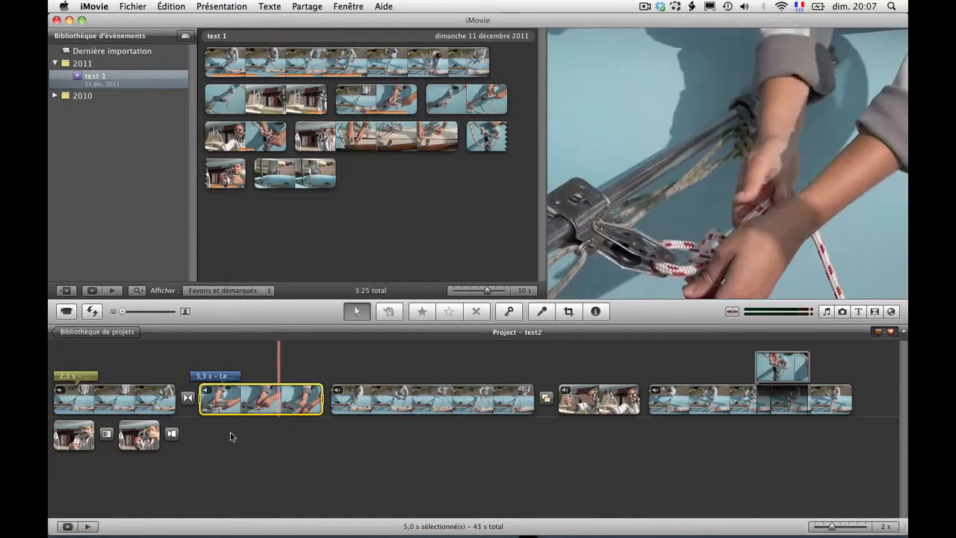
Reactivate the second clip's sound and play it to check the audio.
left_click(161, 6)
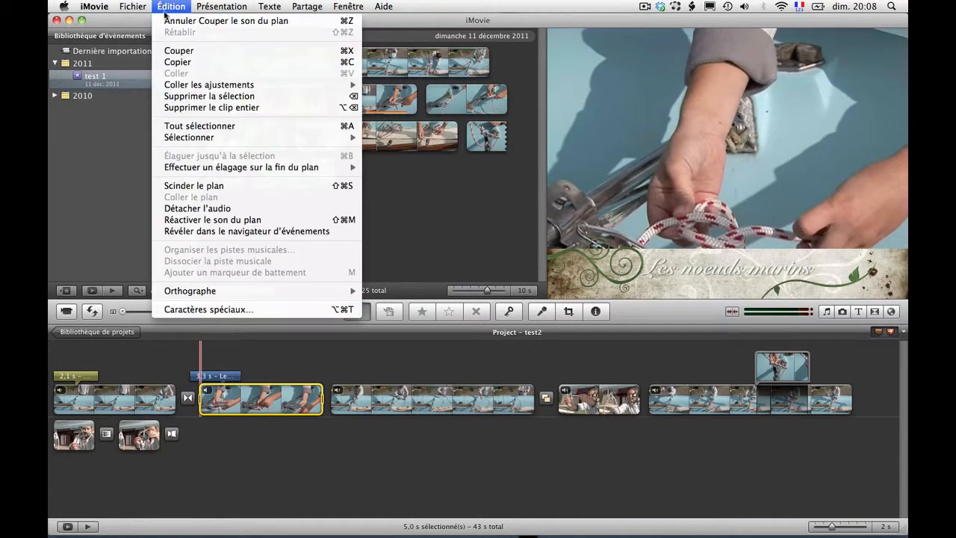
left_click(206, 219)
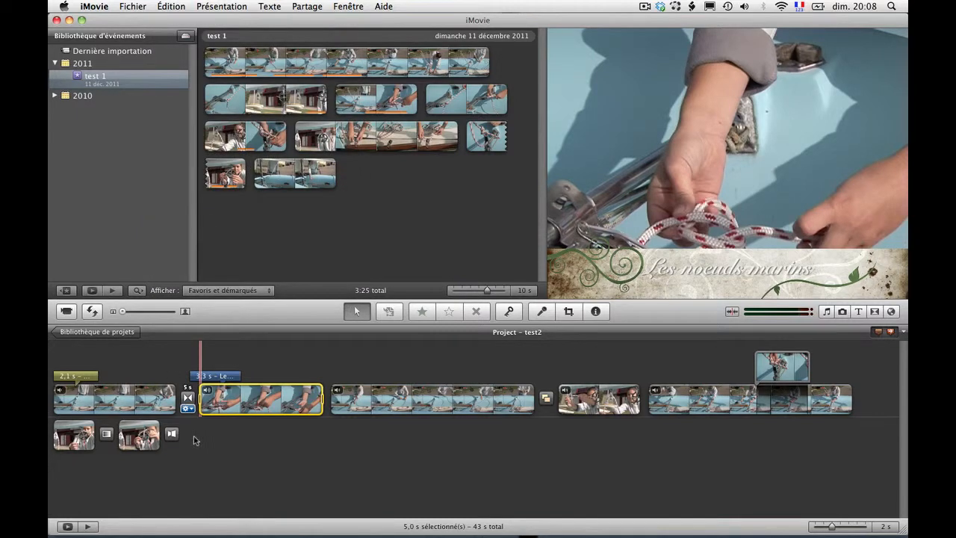
key("space")
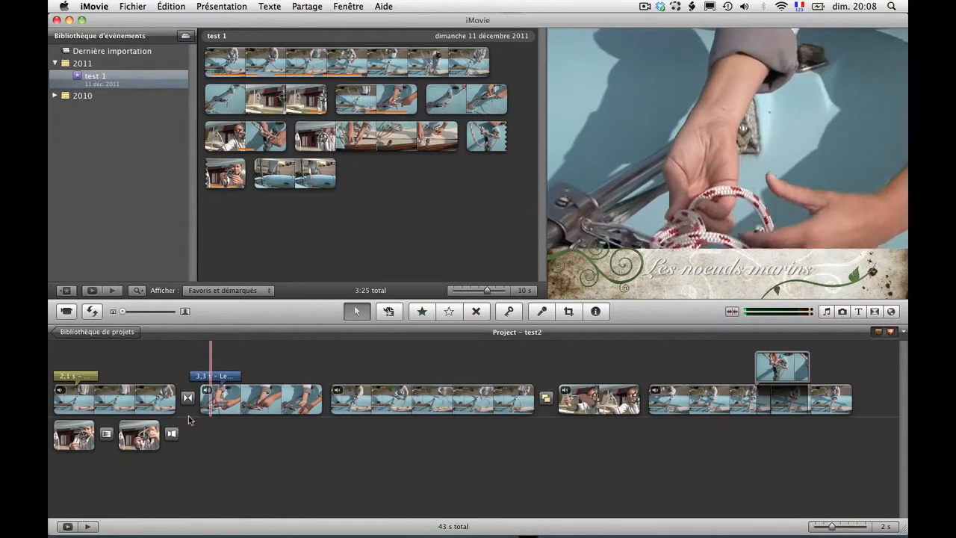
key("space")
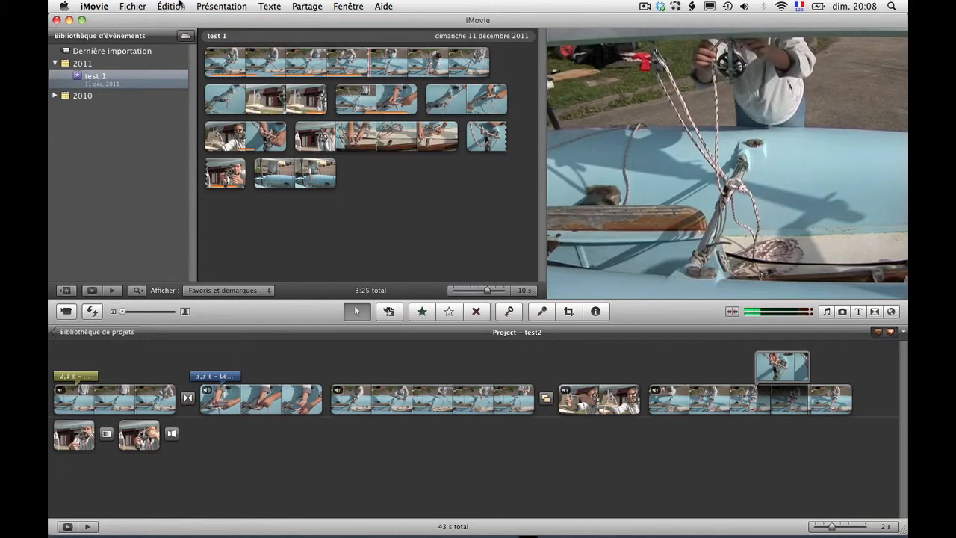
Detach the second clip's audio, shorten the detached track to 3.6 s, and play it back.
left_click(179, 6)
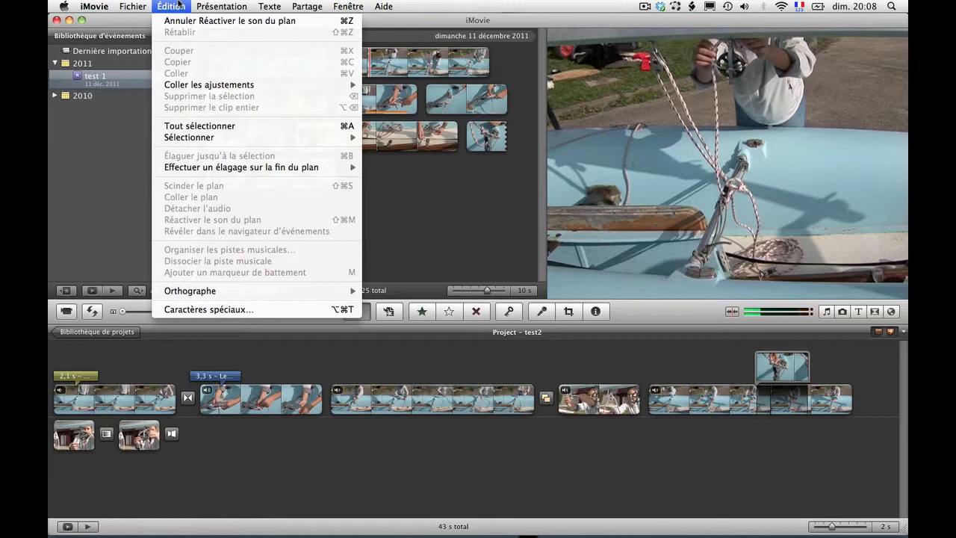
mouse_move(128, 5)
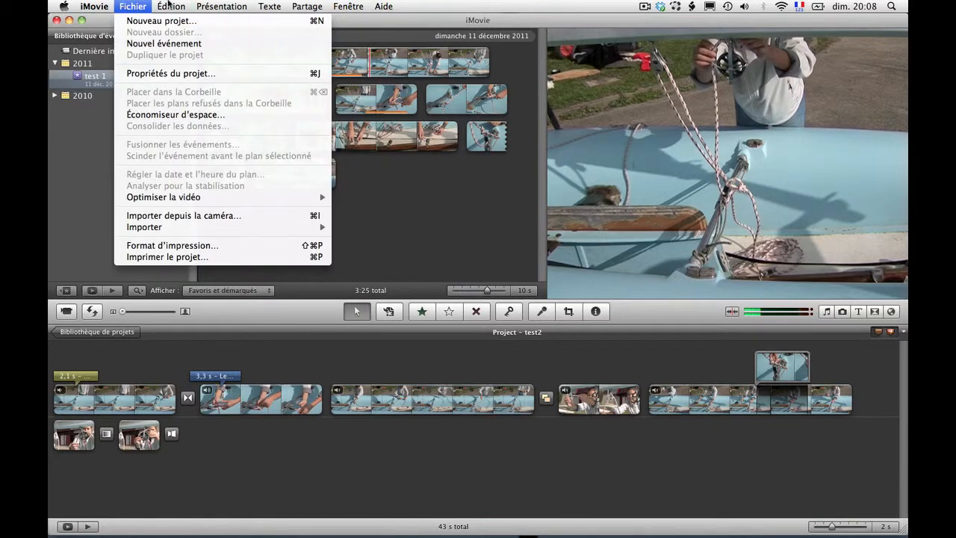
mouse_move(172, 5)
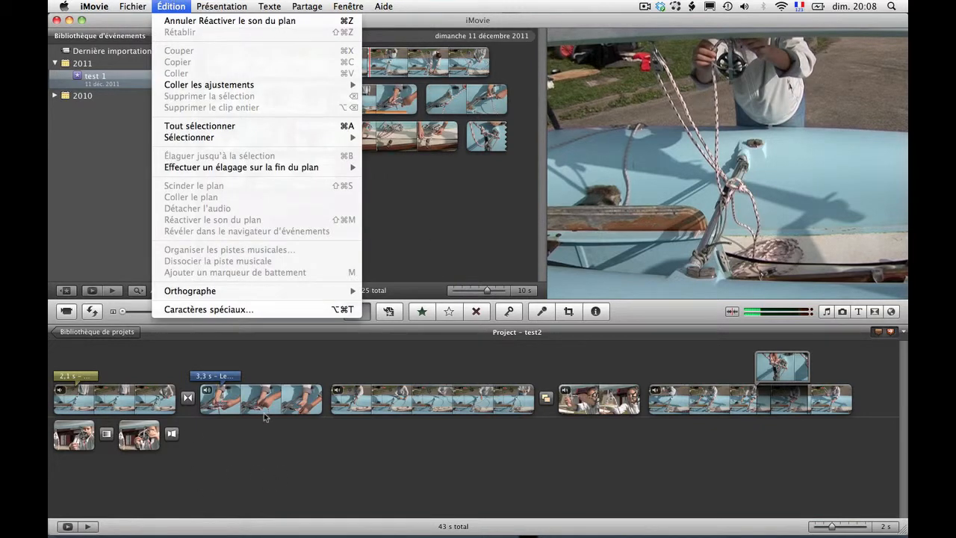
left_click(265, 417)
left_click(261, 415)
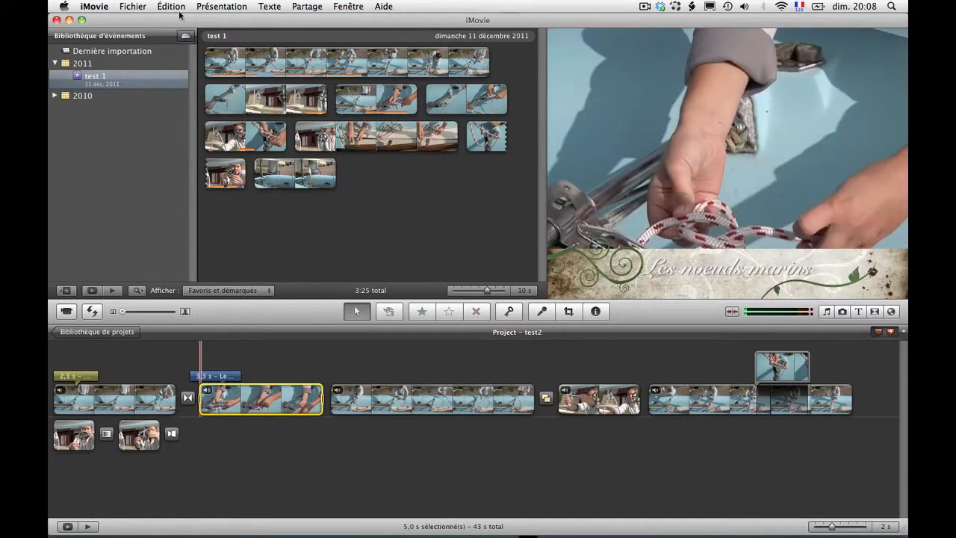
left_click(172, 6)
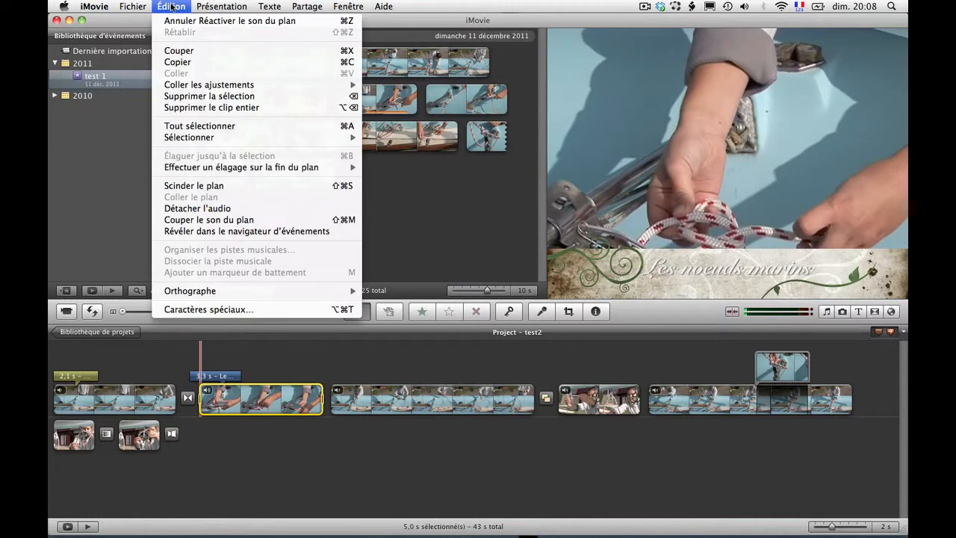
left_click(176, 214)
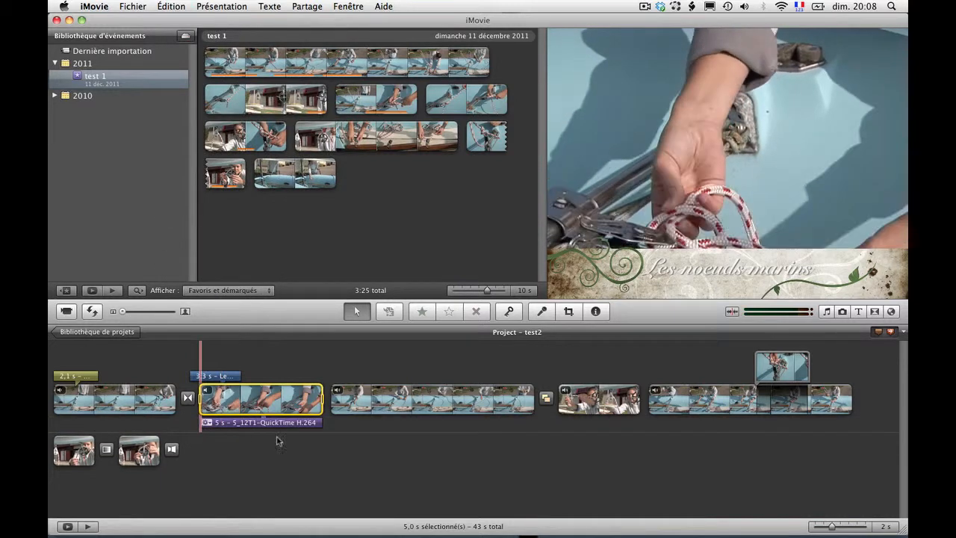
left_click_drag(322, 422, 290, 422)
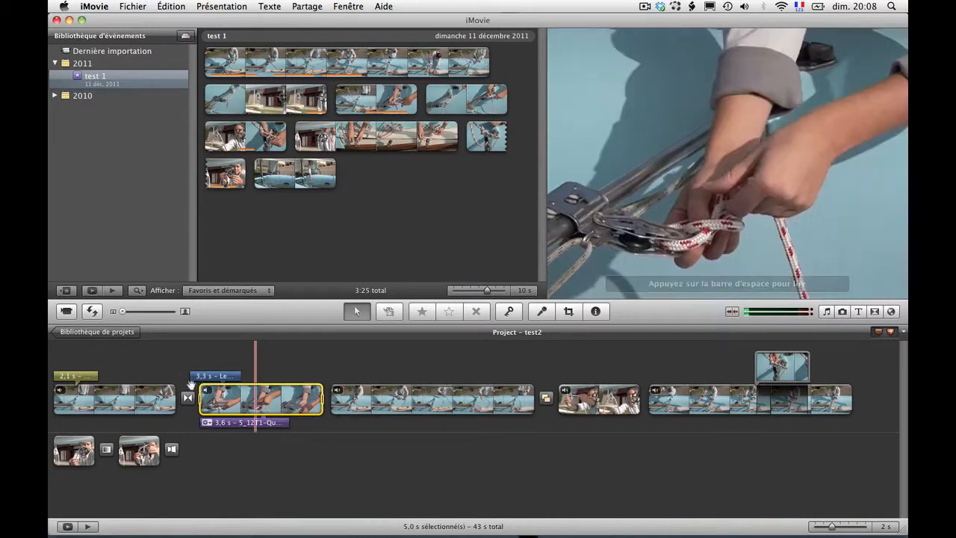
key("space")
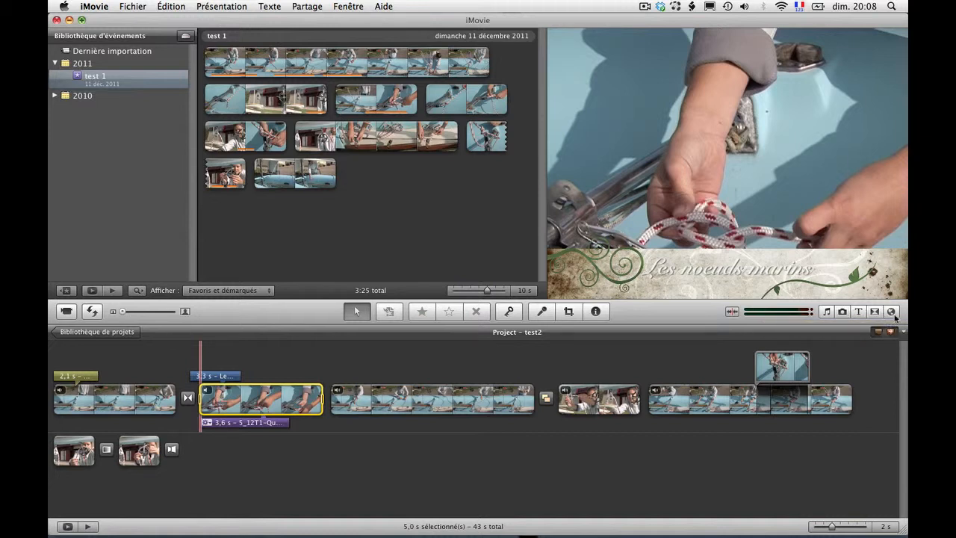
Insert the iPhoto picture of the green boat after the second clip, extend the detached audio under it to 7.1 s, and play the passage.
left_click(842, 312)
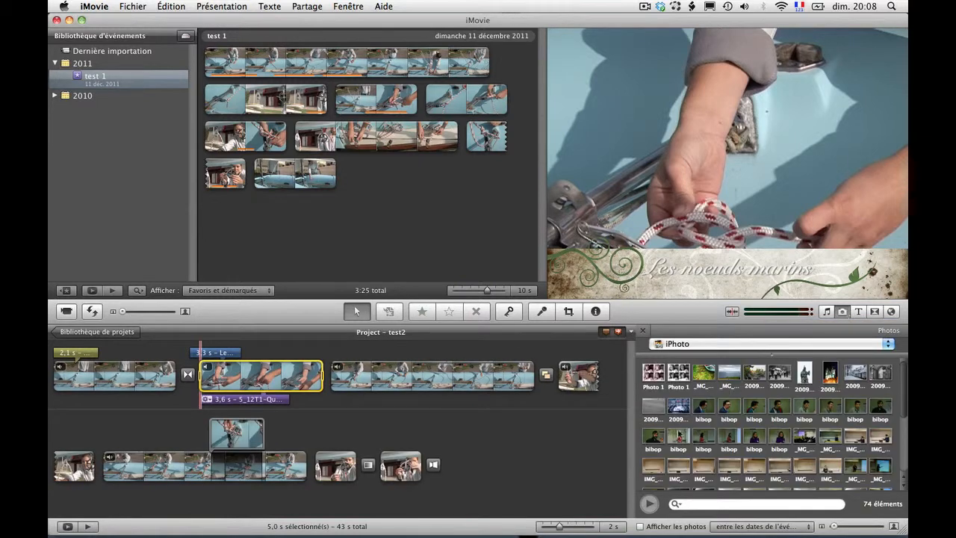
mouse_move(702, 373)
left_mouse_down()
mouse_move(331, 386)
mouse_move(377, 399)
left_mouse_up()
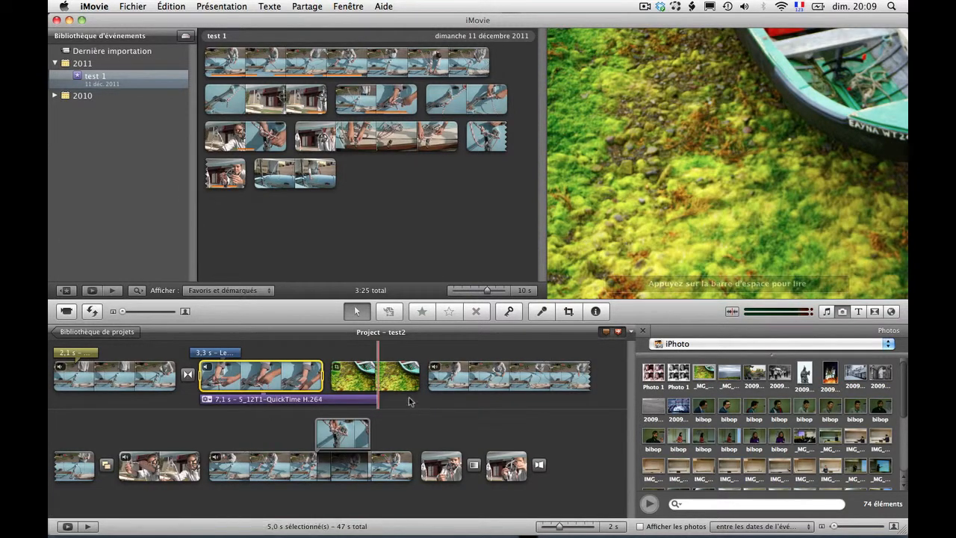
left_click(188, 389)
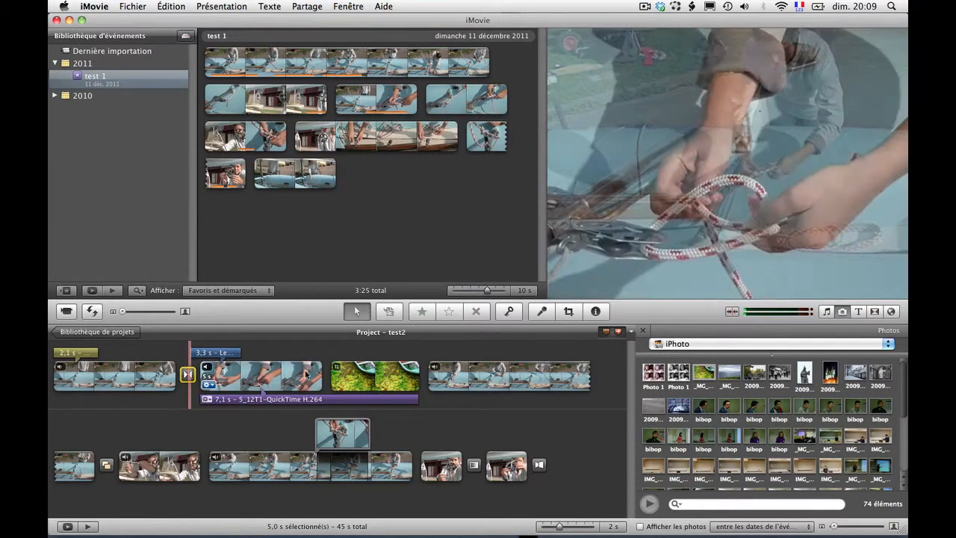
key("space")
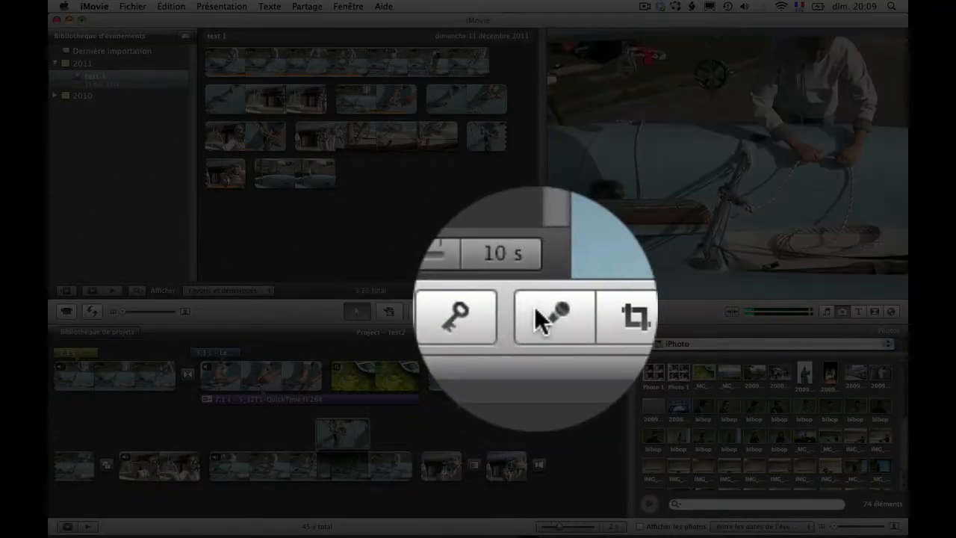
Set up voice-over recording from Microphone intégré with 78% input volume and project audio playing during recording.
left_click(541, 317)
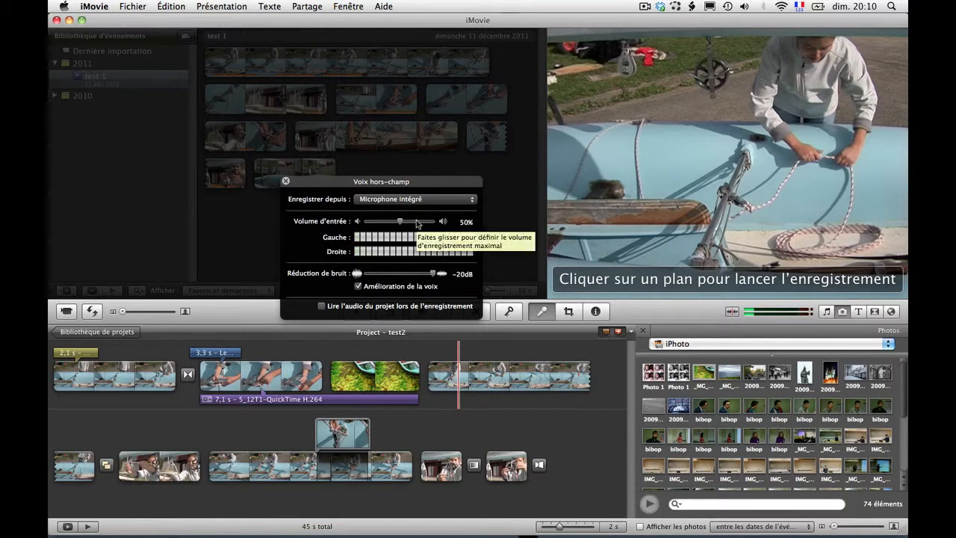
left_click_drag(401, 222, 420, 225)
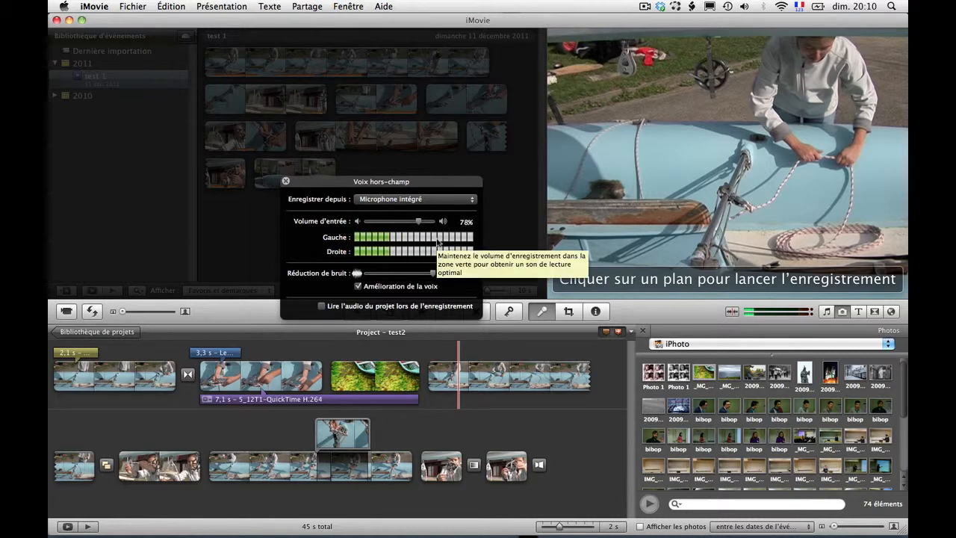
left_click(390, 200)
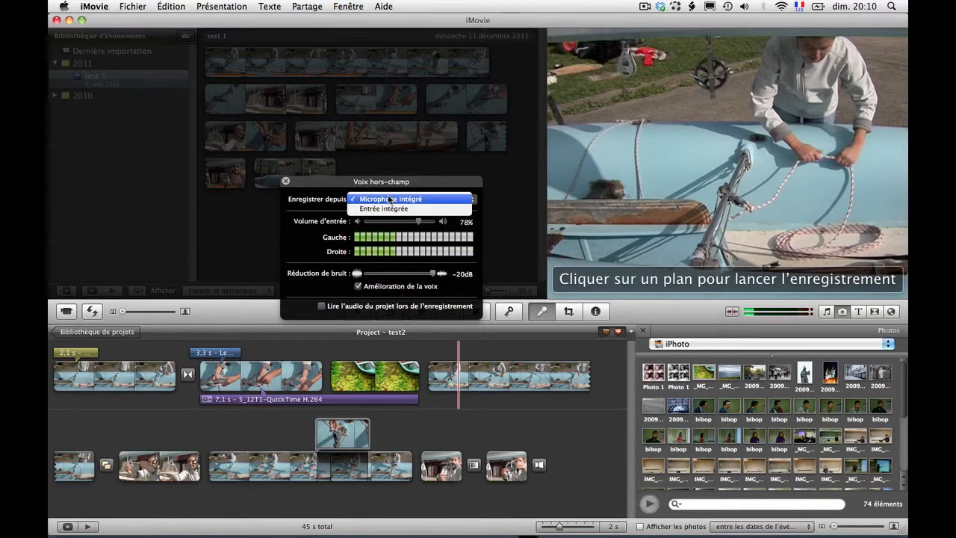
left_click(390, 200)
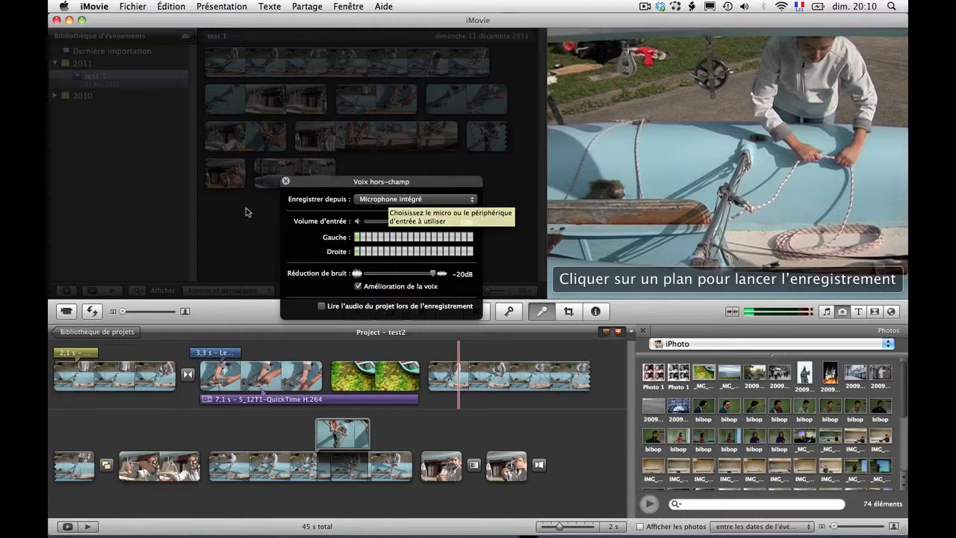
left_click(321, 306)
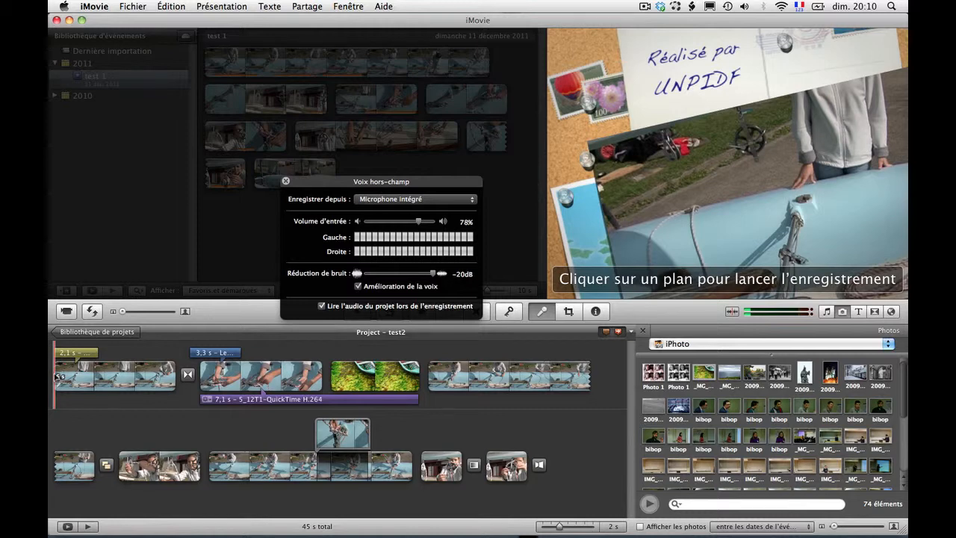
Record a voice-over of about 3.6 s from the start of the first clip, close the voice-over window, and play it back.
left_click(54, 377)
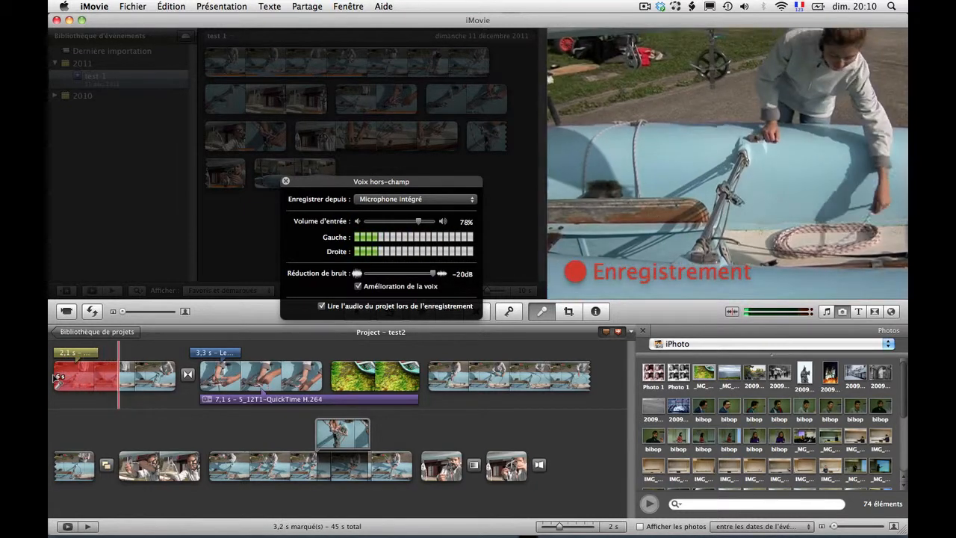
left_click(56, 381)
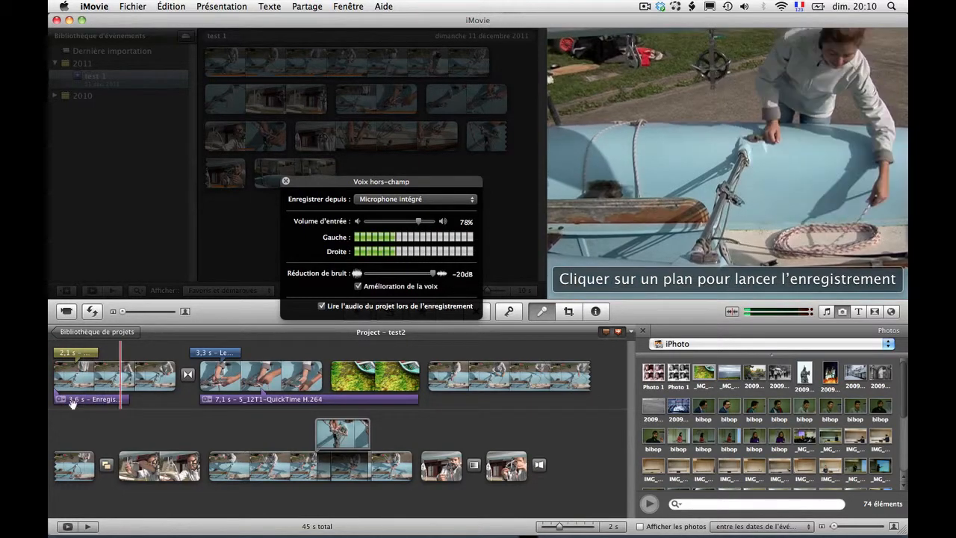
left_click(284, 182)
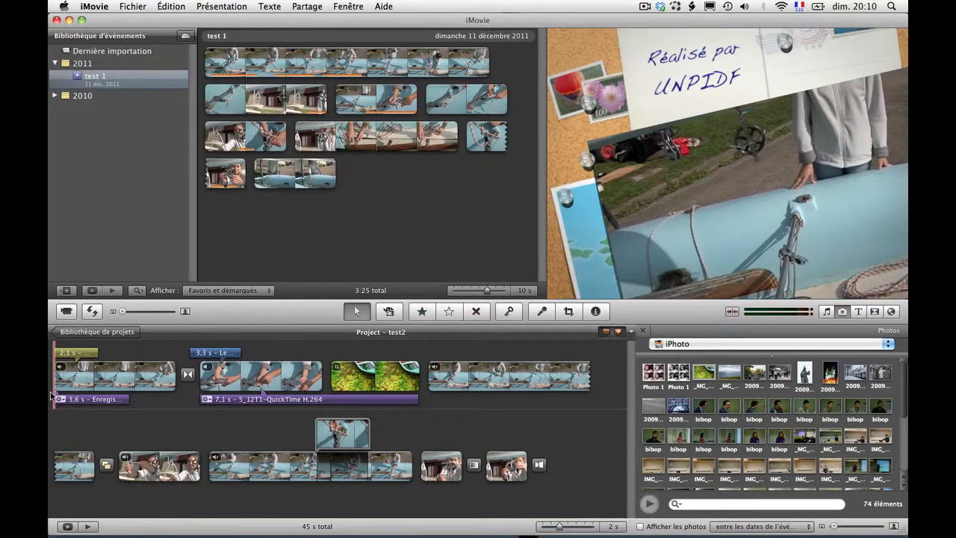
key("space")
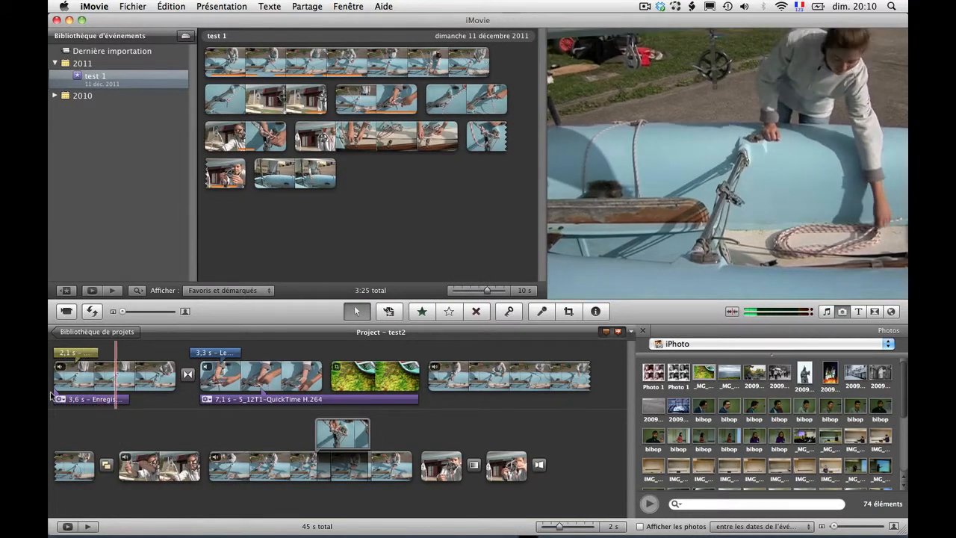
Play back the voice-over and try shortening and extending its end under the first clip.
key("space")
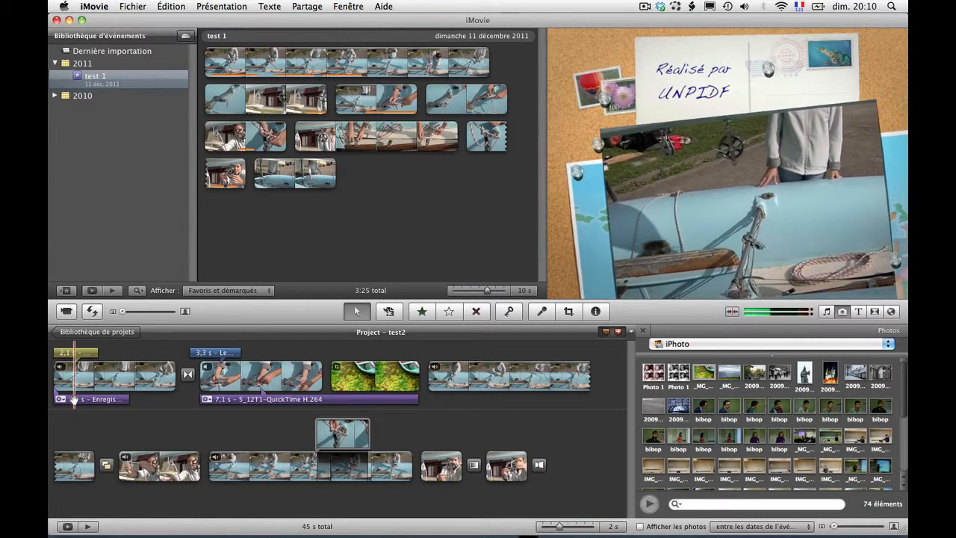
left_click(60, 400)
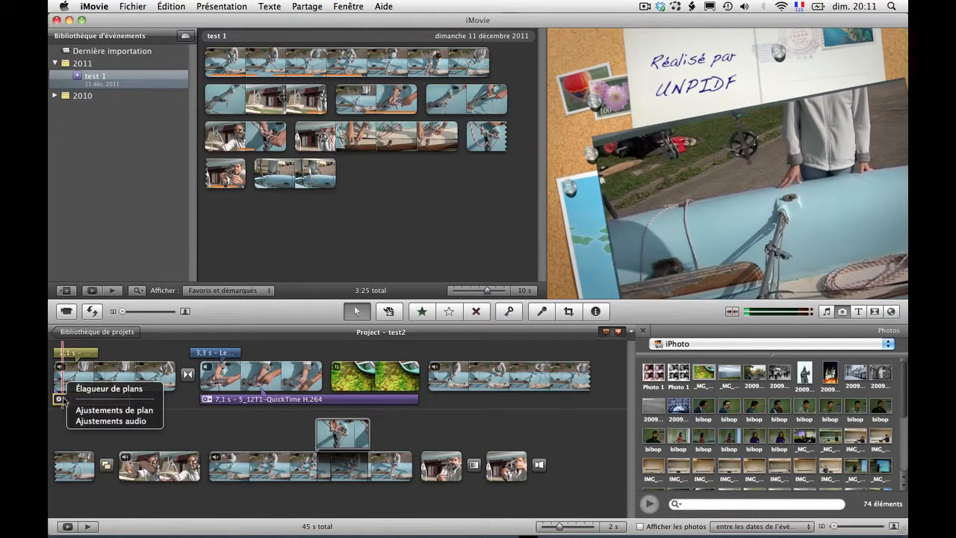
left_click(176, 398)
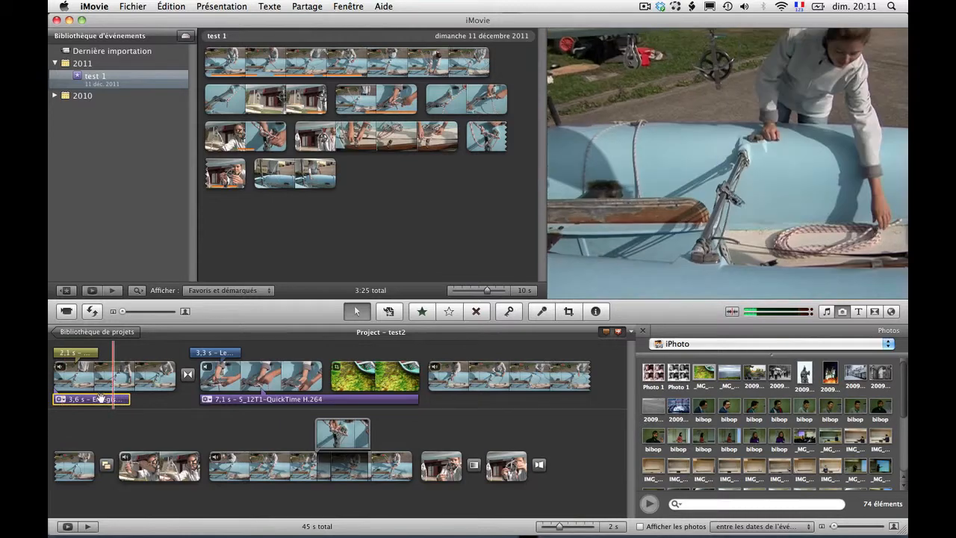
left_click_drag(124, 401, 65, 399)
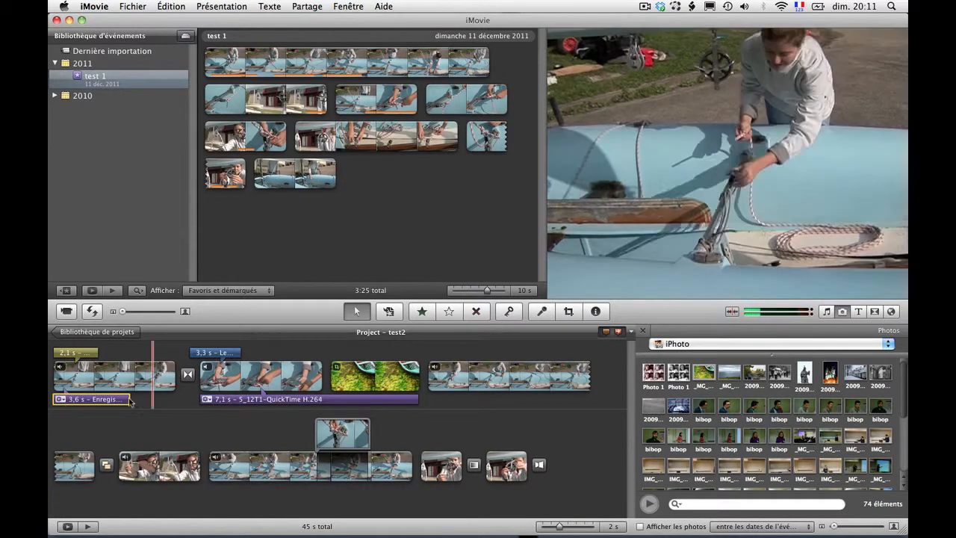
left_click_drag(126, 398, 199, 406)
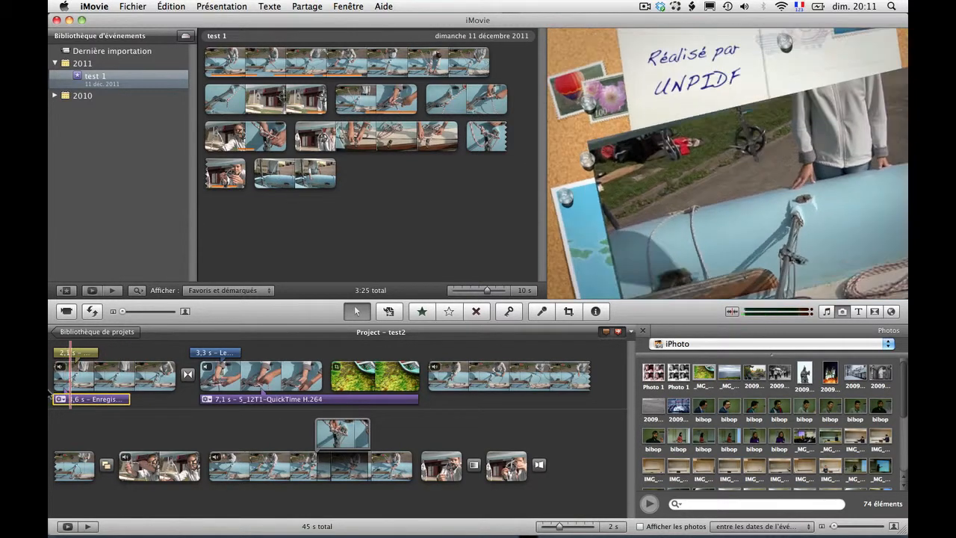
key("space")
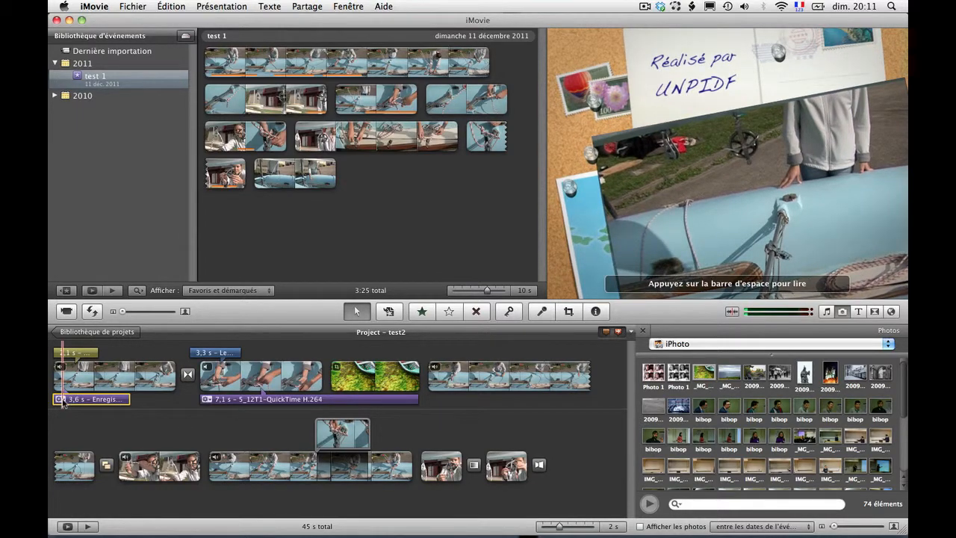
Set the voice-over's volume to 101% and reduce the other tracks to about 65% in its audio adjustments, and play the result.
left_click(63, 400)
left_click(62, 401)
left_click(63, 400)
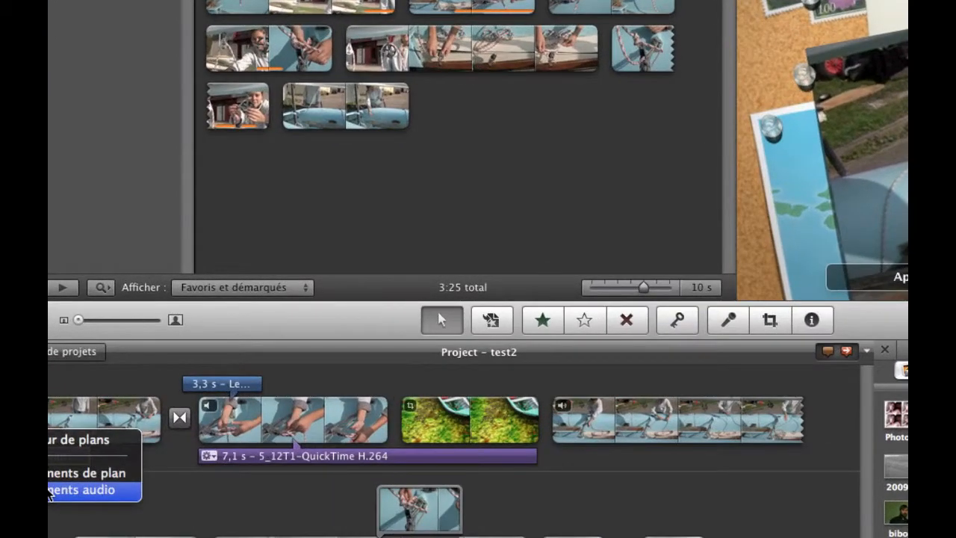
left_click(50, 491)
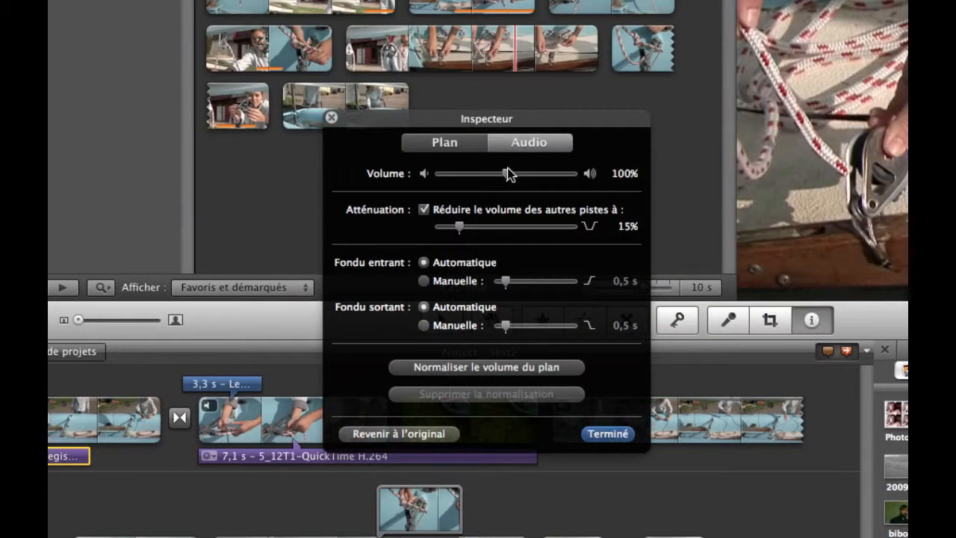
left_click_drag(507, 173, 537, 176)
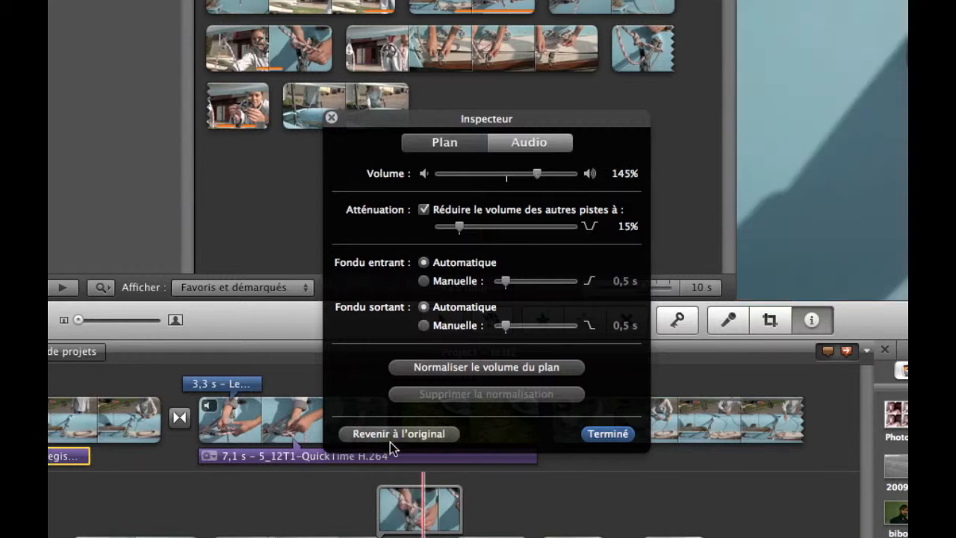
left_click(507, 176)
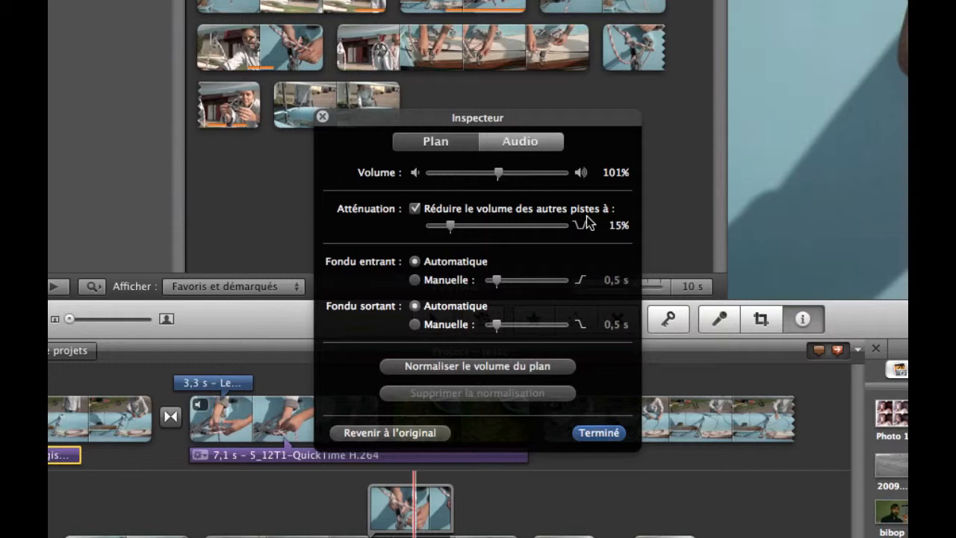
left_click_drag(451, 227, 519, 229)
left_click(607, 433)
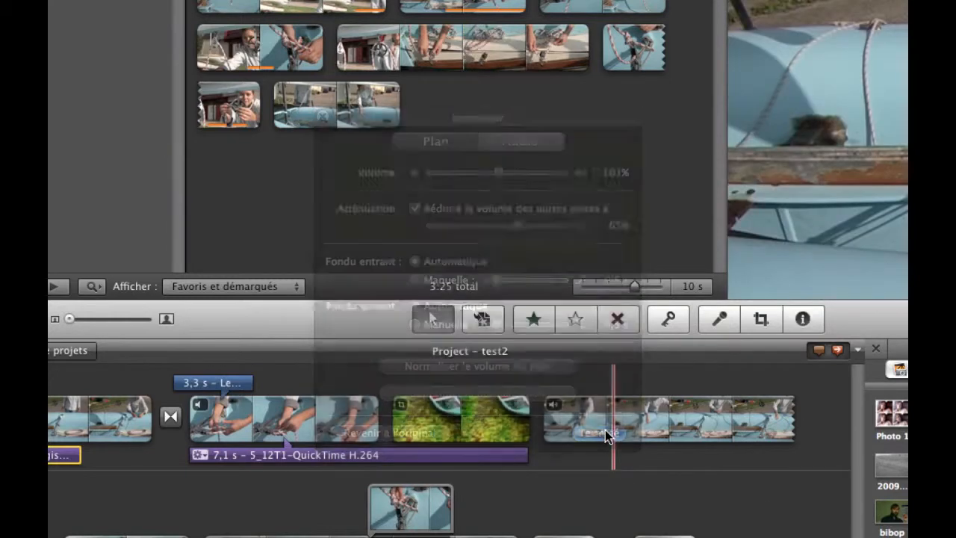
key("space")
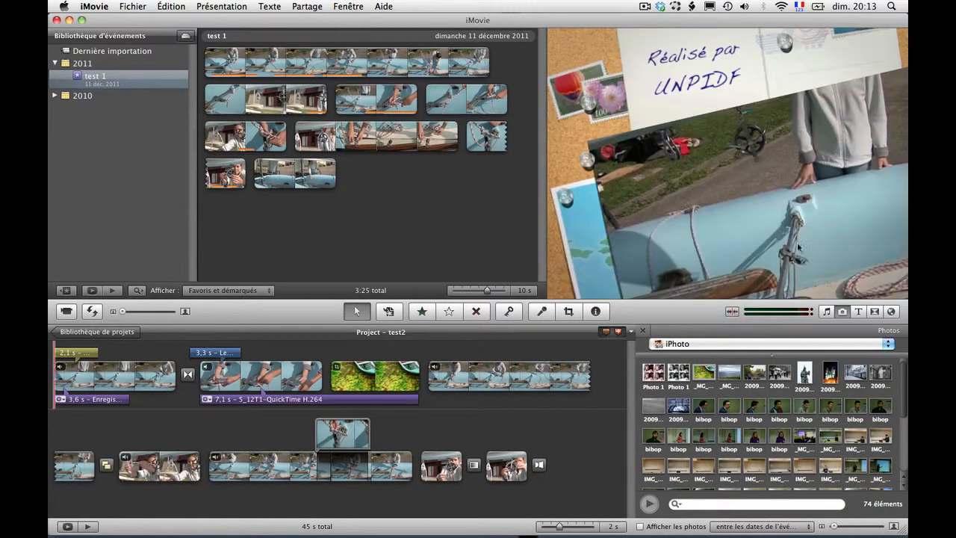
left_click(667, 345)
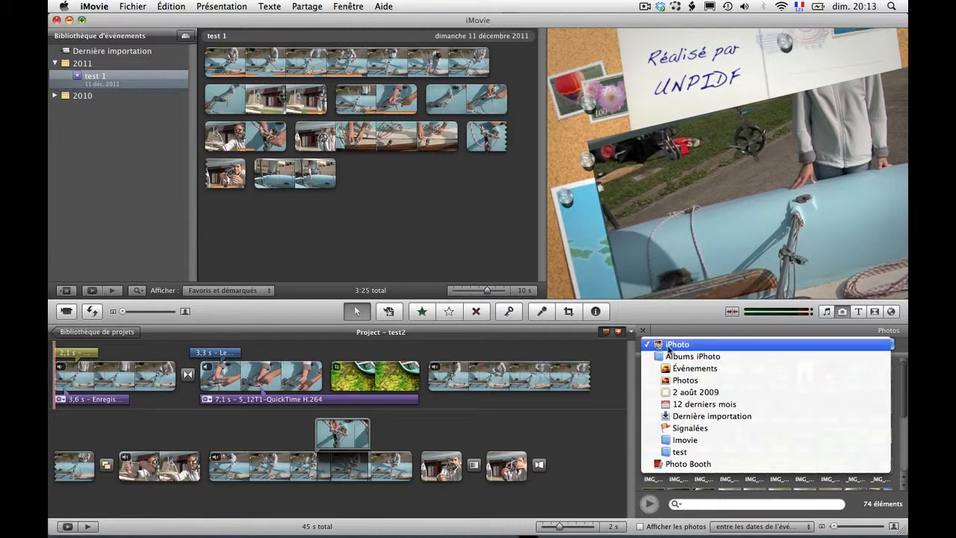
left_click(707, 464)
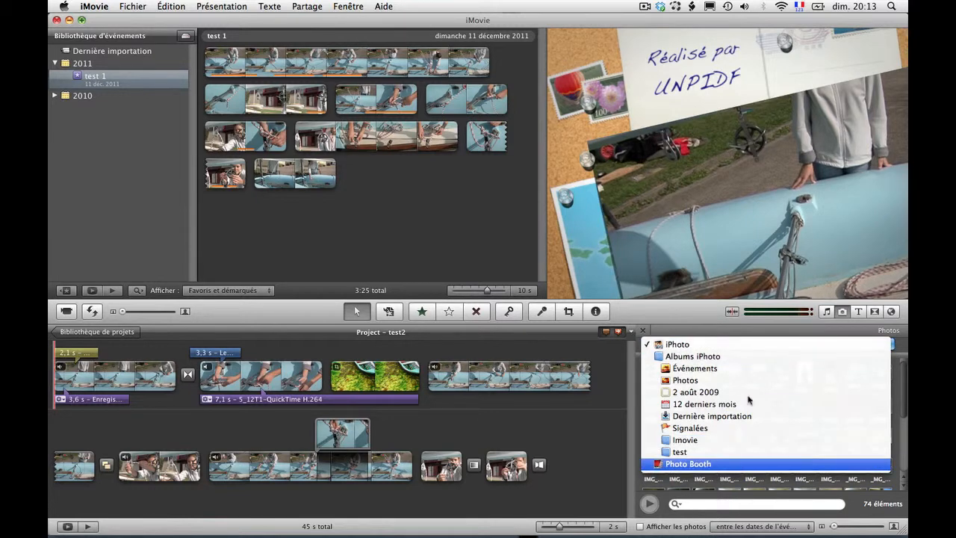
left_click(675, 342)
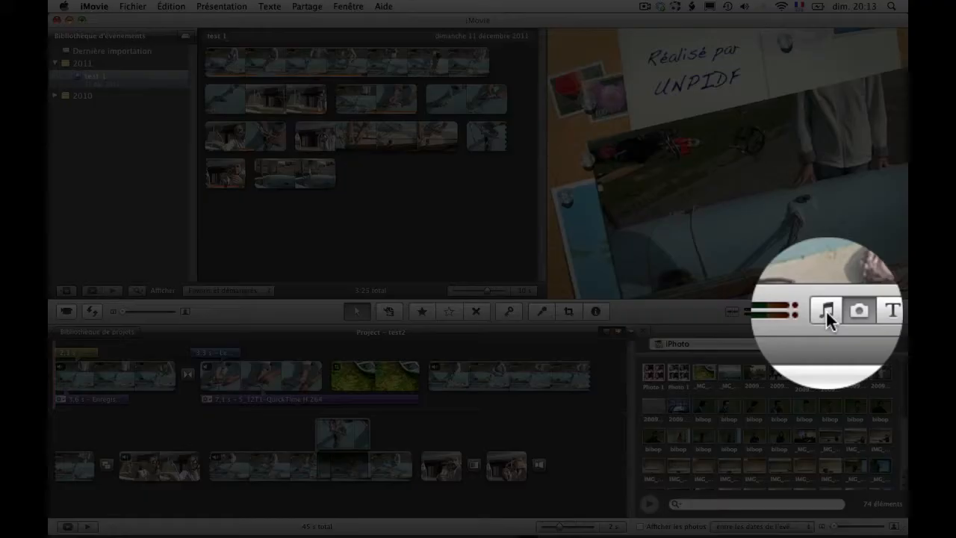
Browse the Animals sound effects in the music and sound effects library and preview Bark.caf and Dinosaur Growl.caf.
left_click(826, 312)
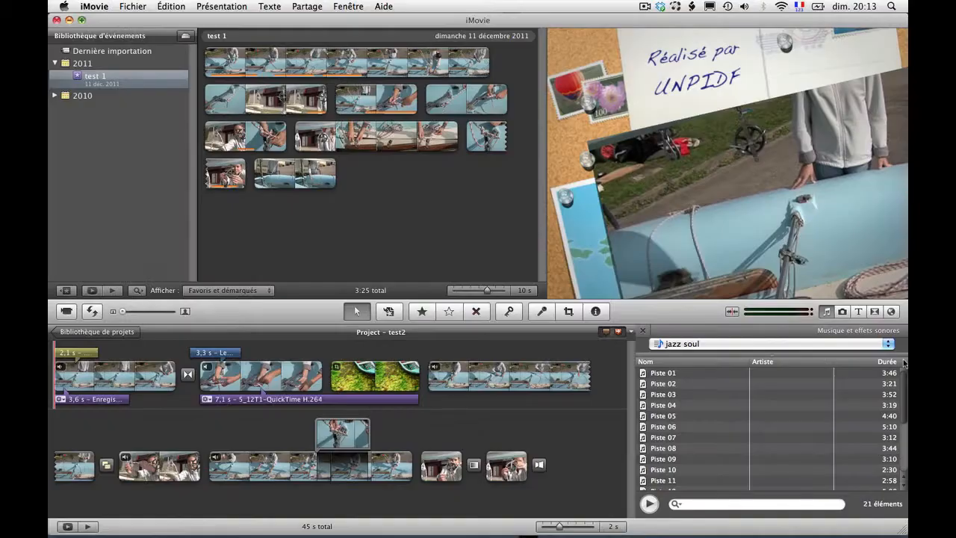
left_click(702, 346)
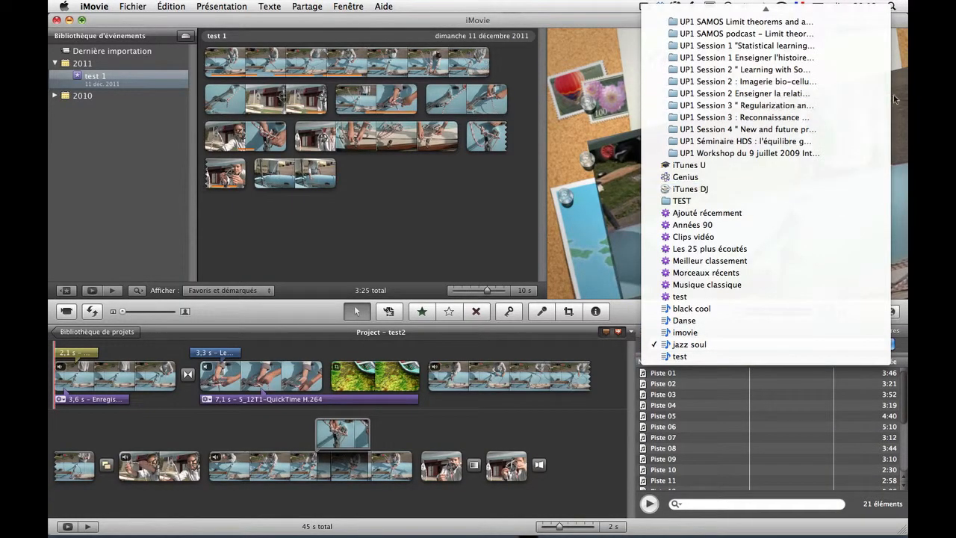
mouse_move(715, 5)
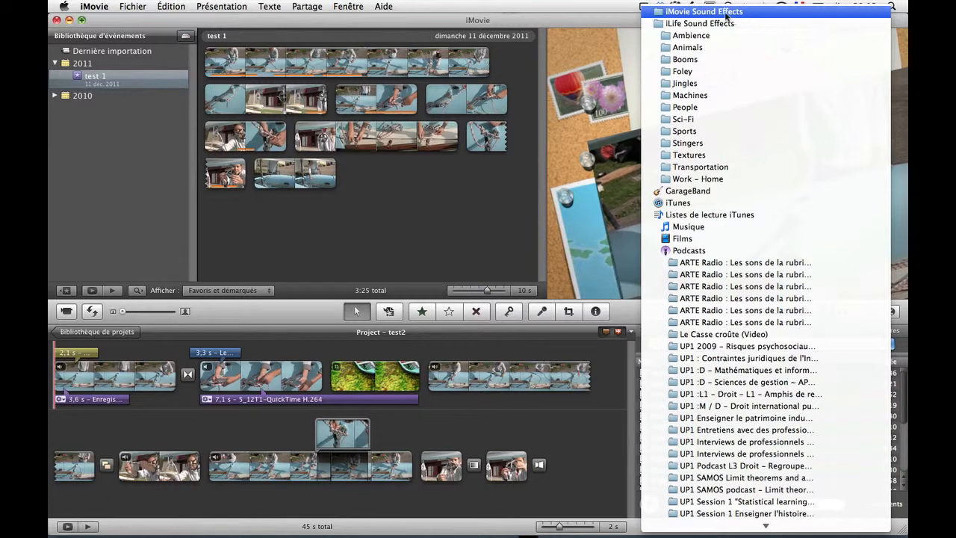
left_click(702, 49)
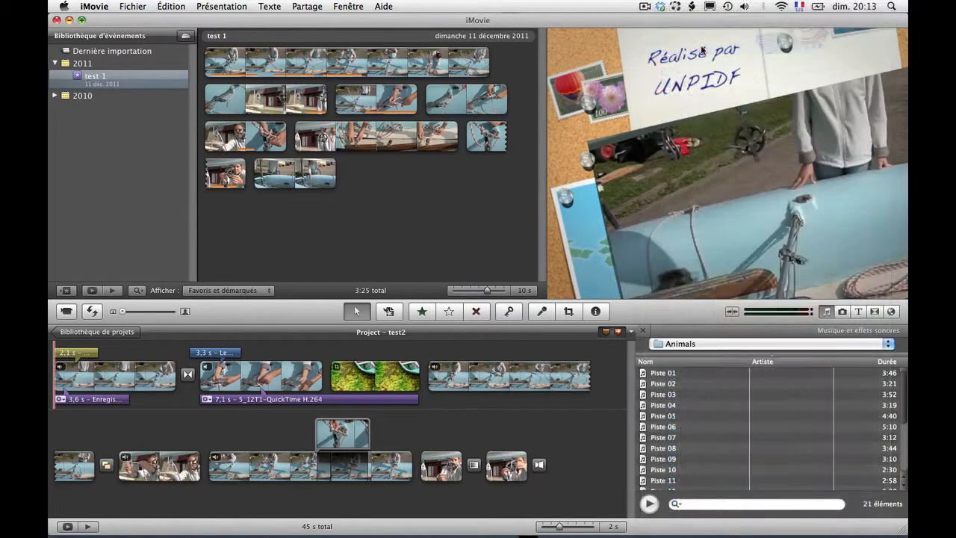
left_click(657, 374)
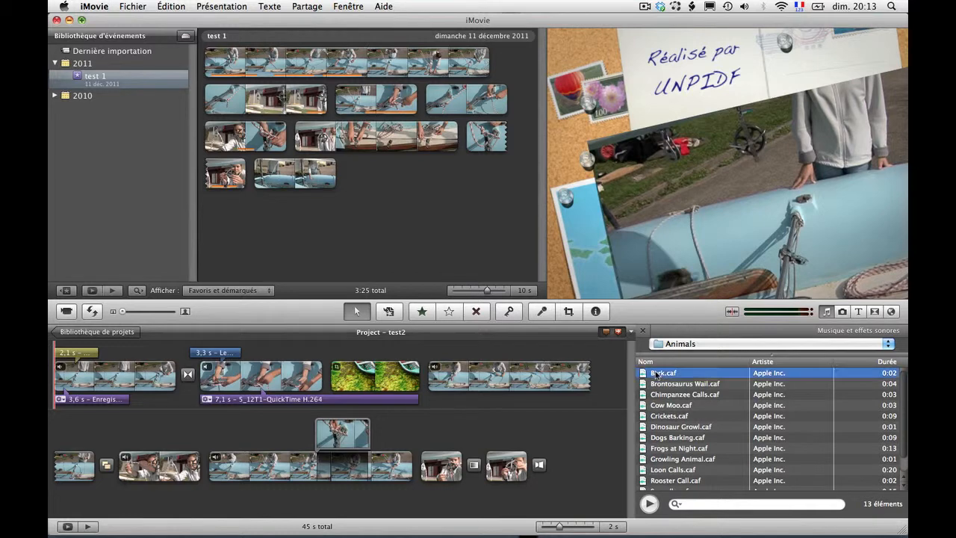
left_click(649, 505)
left_click(659, 423)
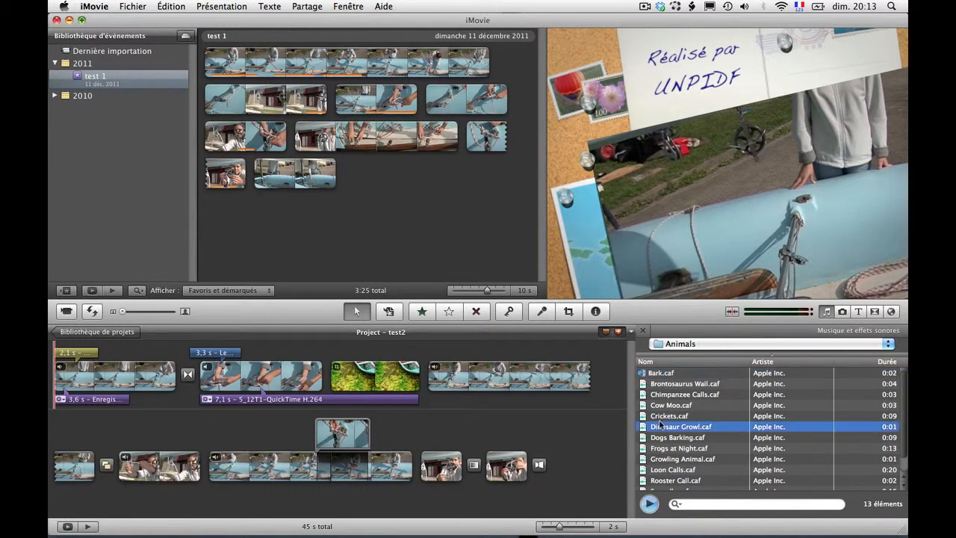
left_click(648, 505)
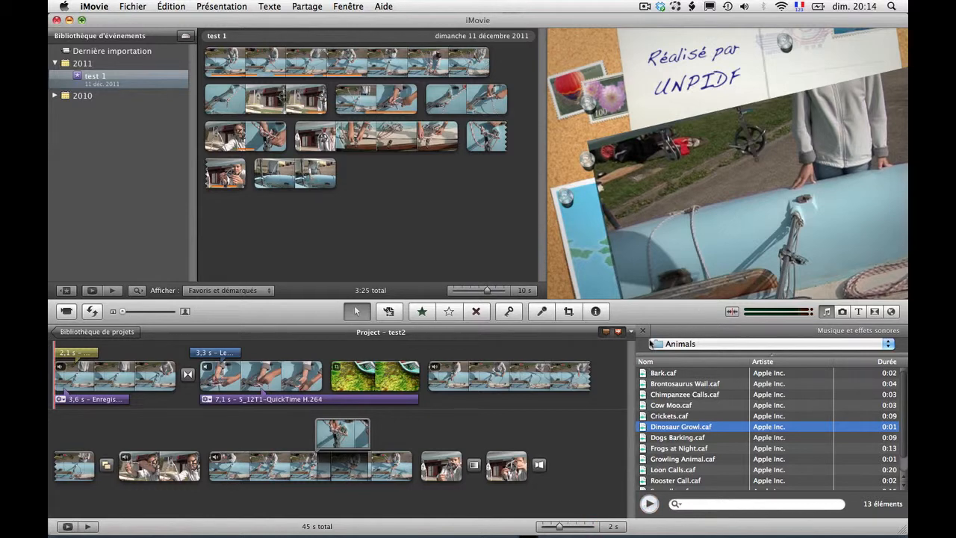
Preview Canoe Paddle.caf from the Ambience sound effects, add it at the start of the clip after the green boat photo, and play it.
left_click(652, 344)
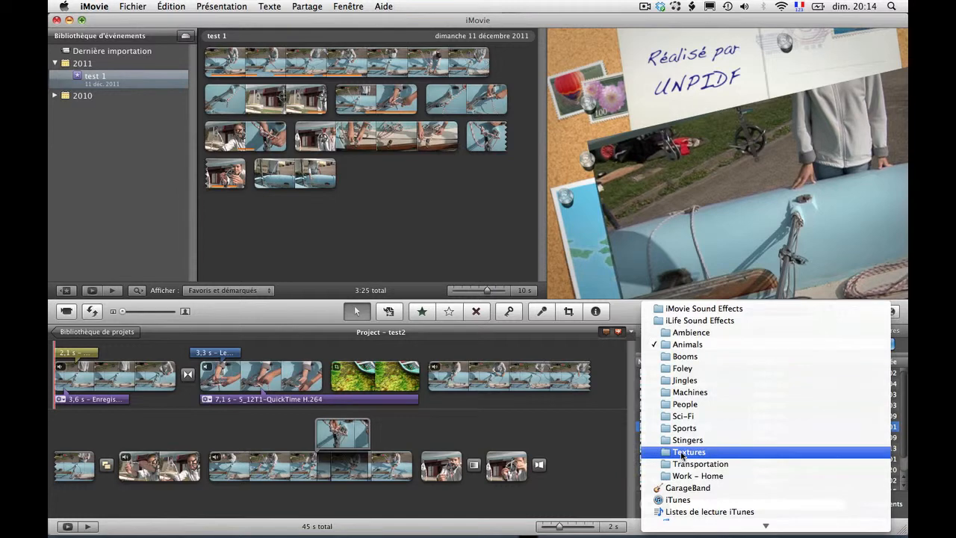
left_click(691, 332)
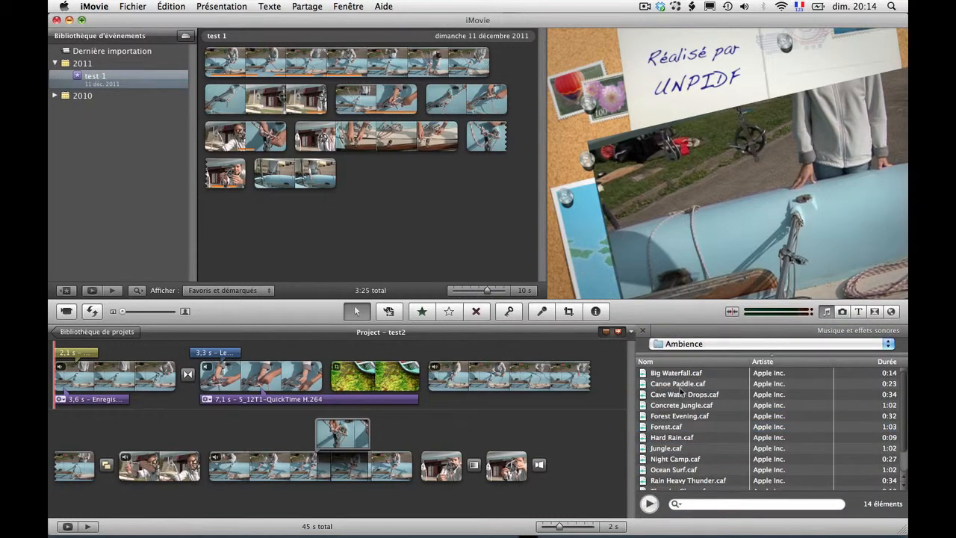
left_click(681, 385)
left_click(648, 502)
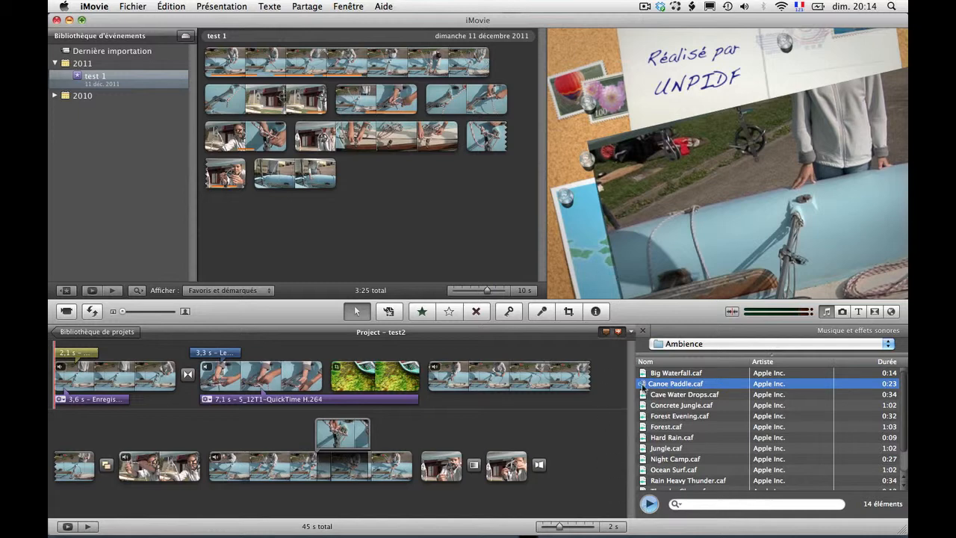
left_click_drag(642, 387, 428, 401)
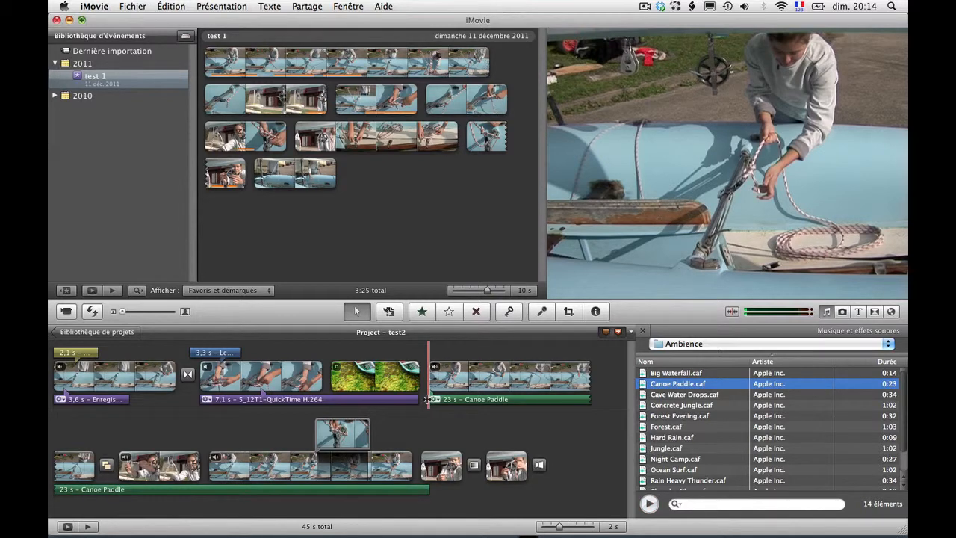
key("space")
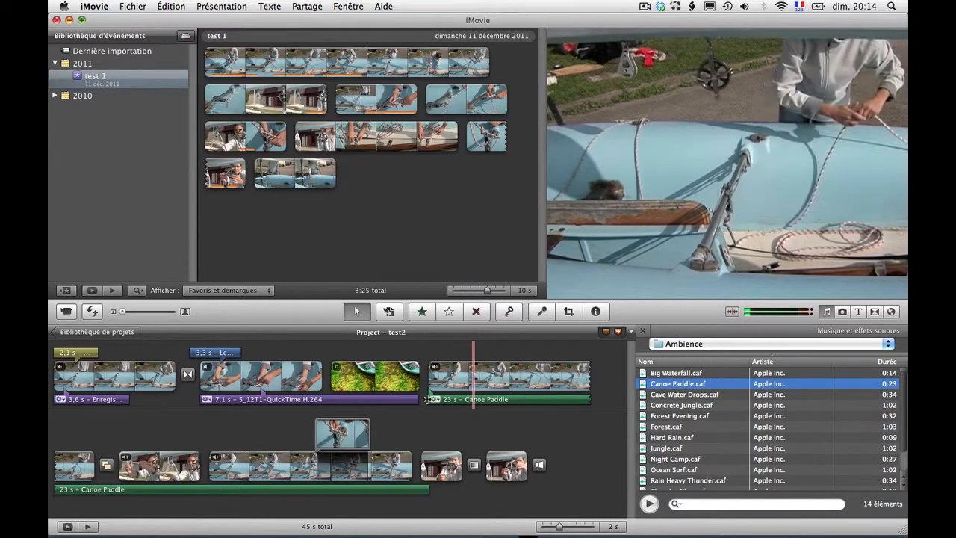
left_click(438, 401)
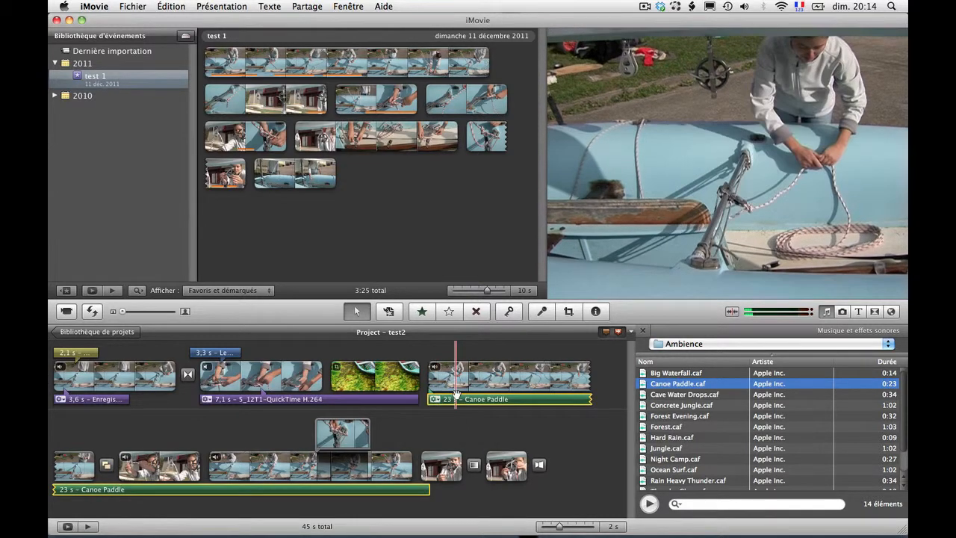
Add Piste 03 from the jazz soul playlist as background music for the whole project and play it.
left_click(696, 342)
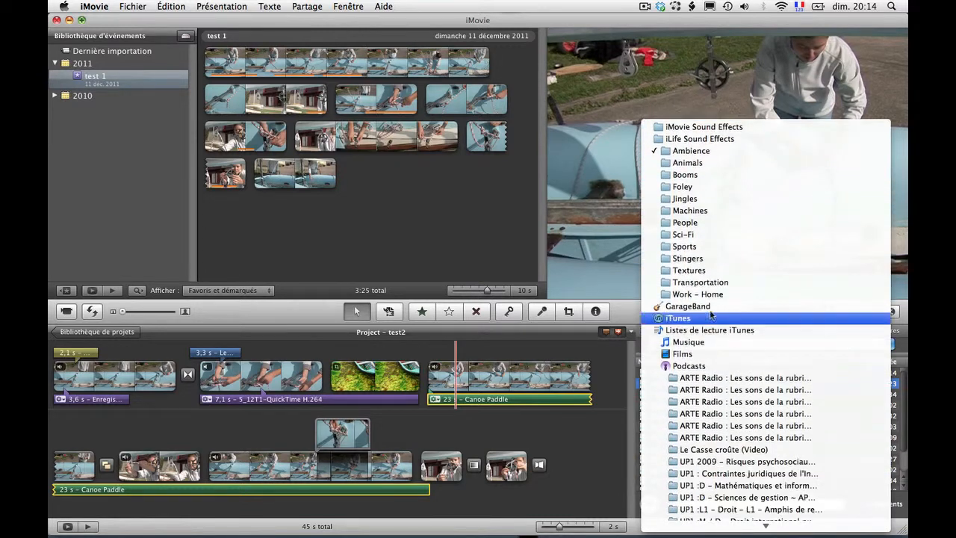
mouse_move(751, 532)
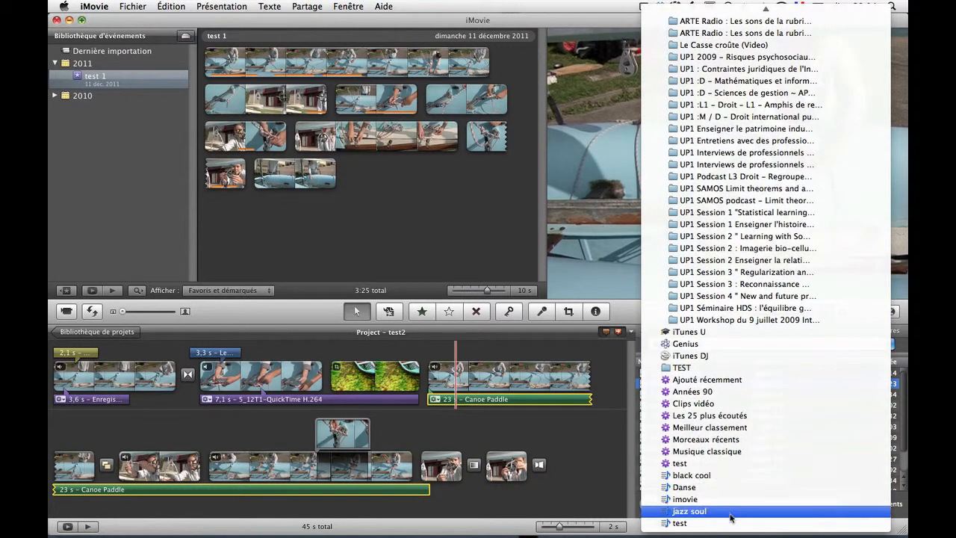
left_click(730, 514)
left_click(660, 396)
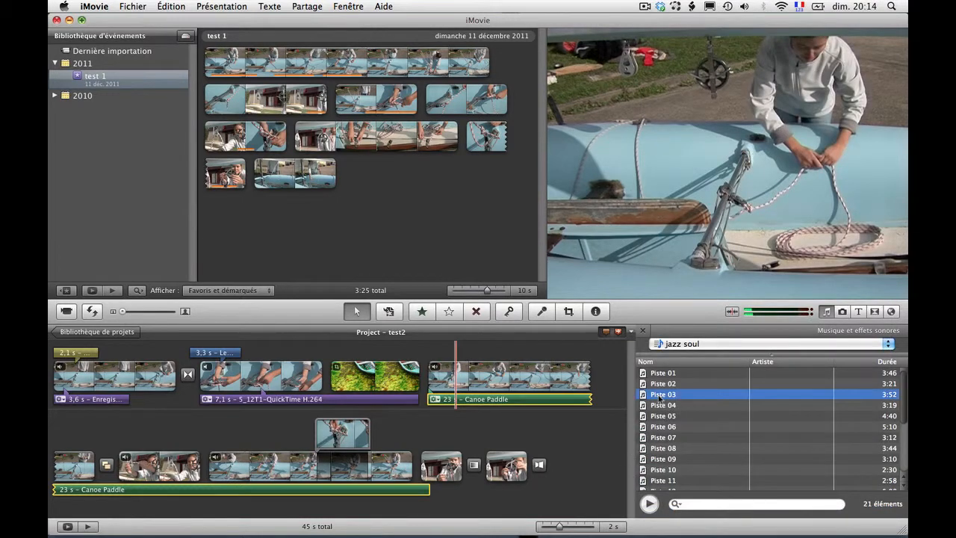
left_click_drag(642, 394, 55, 507)
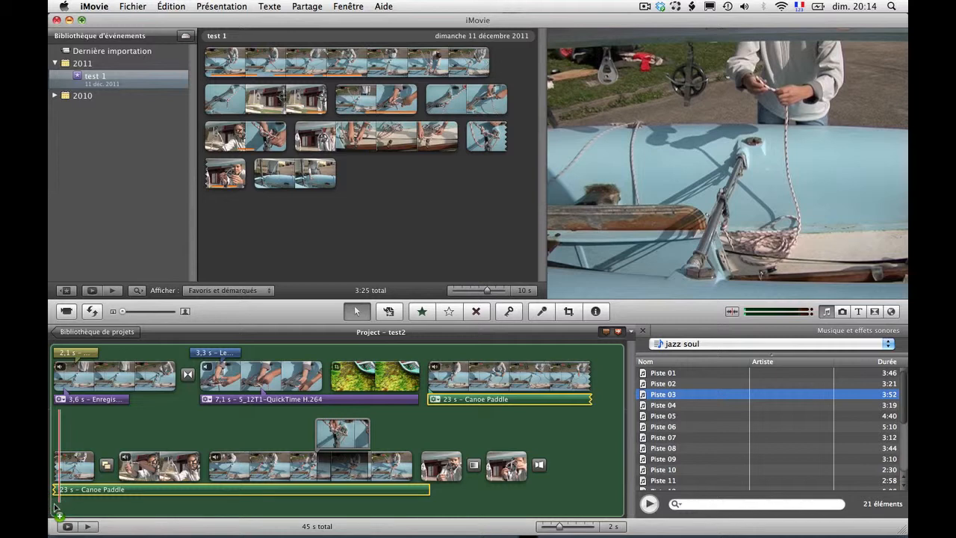
left_click_drag(56, 509, 55, 508)
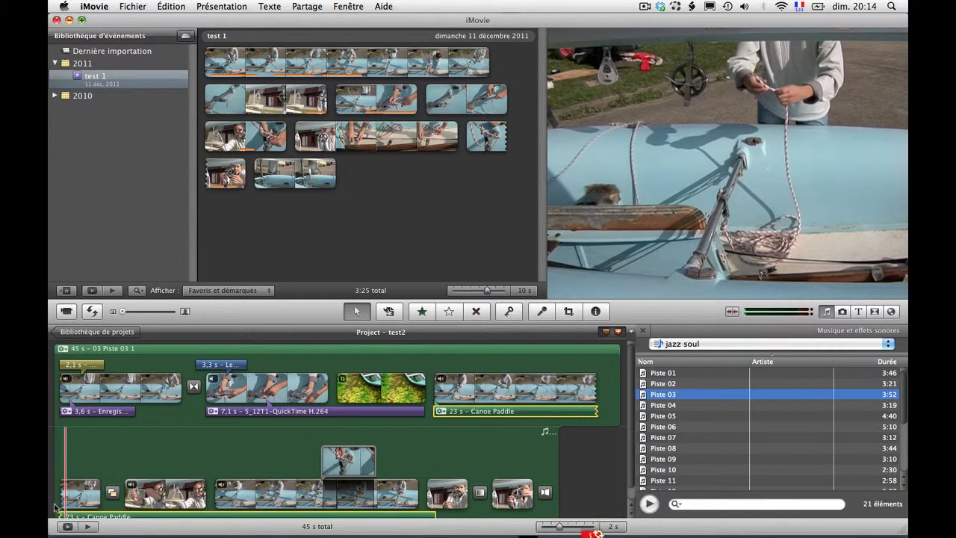
key("space")
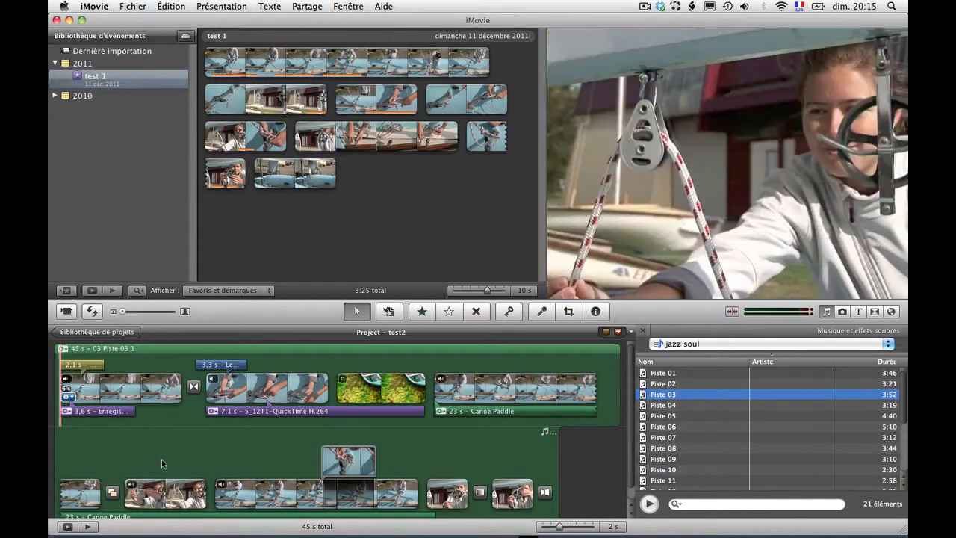
double_click(162, 459)
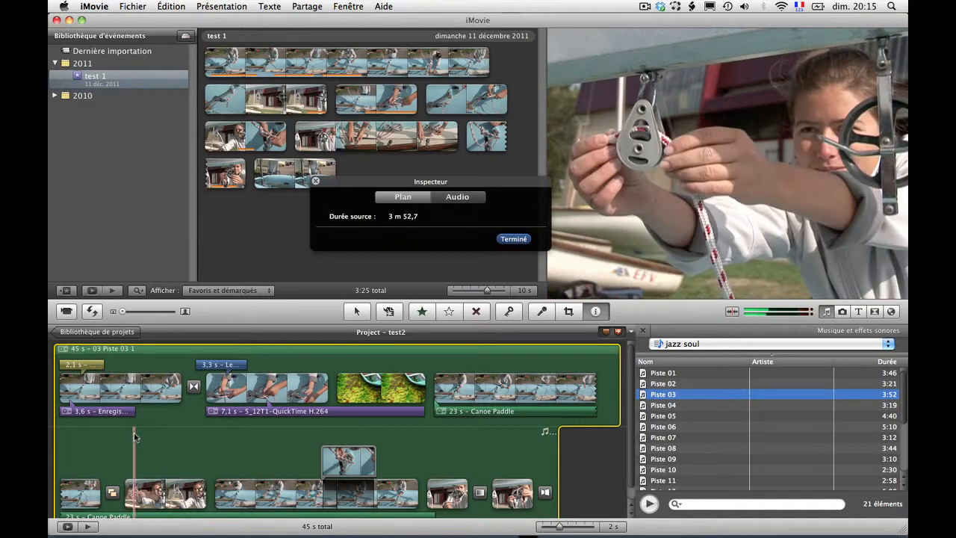
left_click(133, 433)
left_click(513, 221)
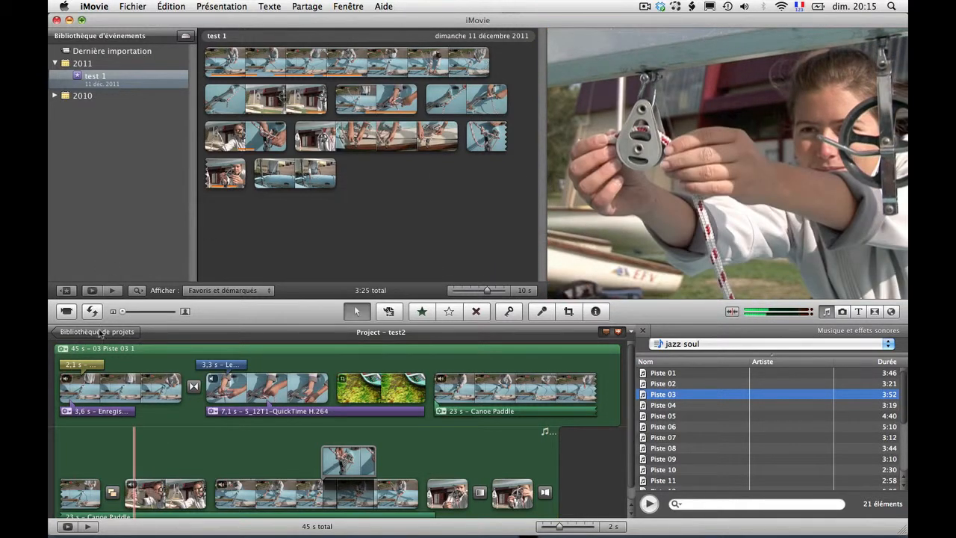
Trim about 9 s off the start of the Piste 03 background music in the clip trimmer and play the result.
left_click(62, 349)
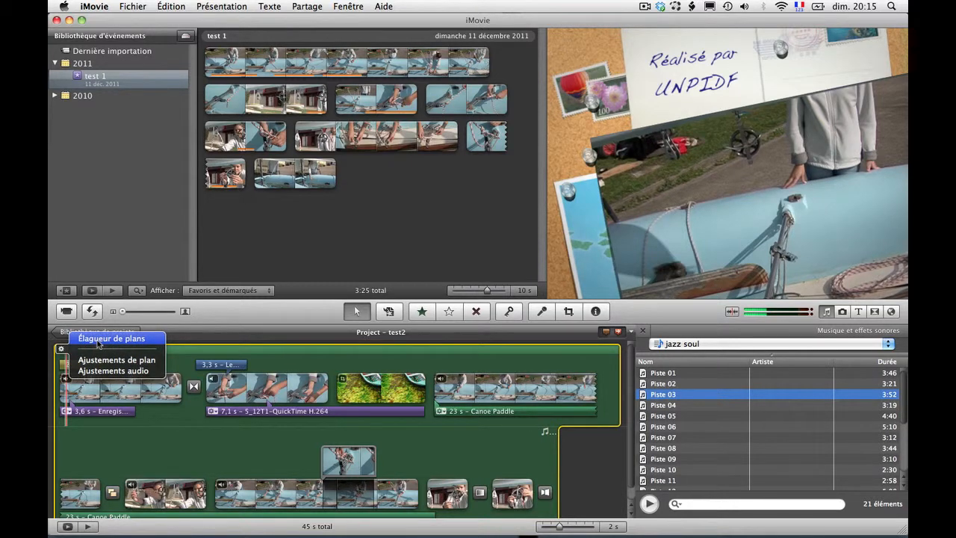
left_click(98, 339)
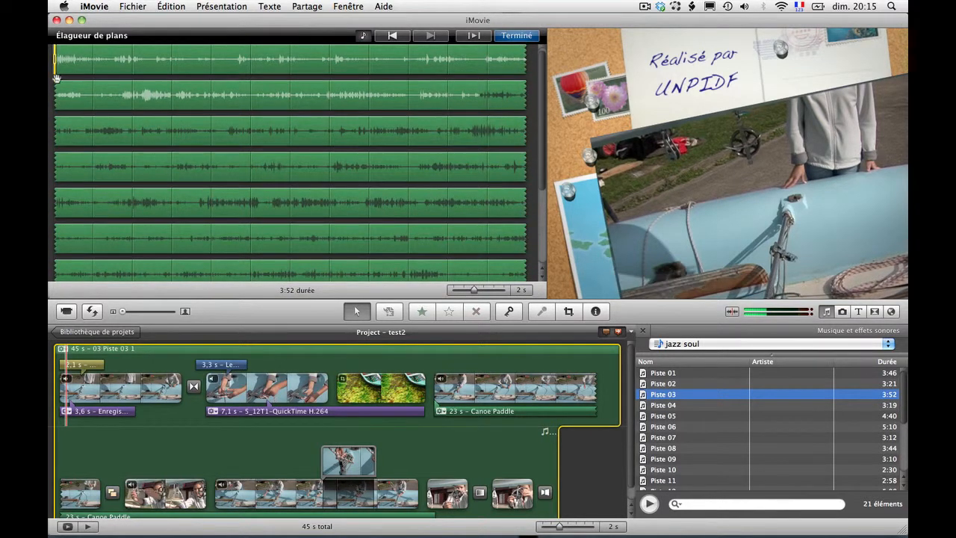
key("space")
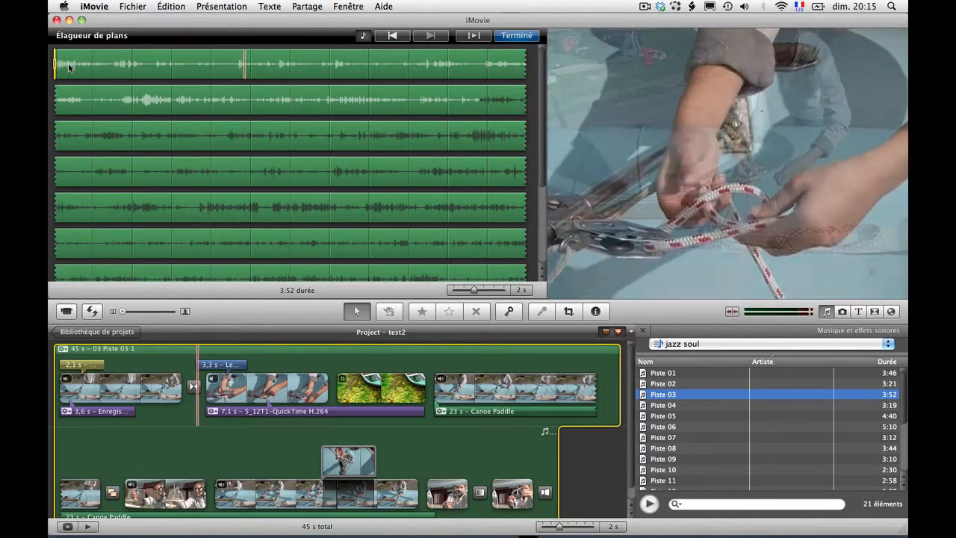
left_click_drag(57, 64, 235, 64)
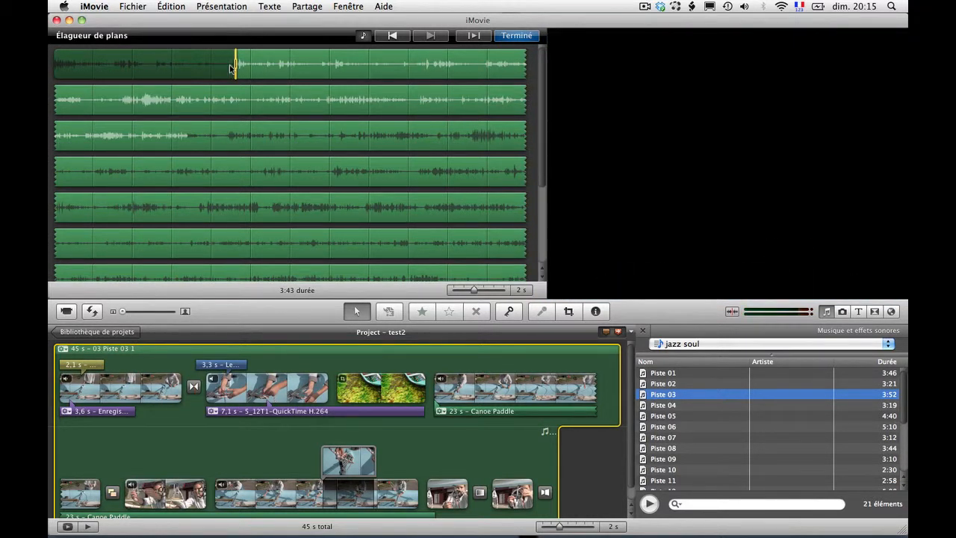
key("space")
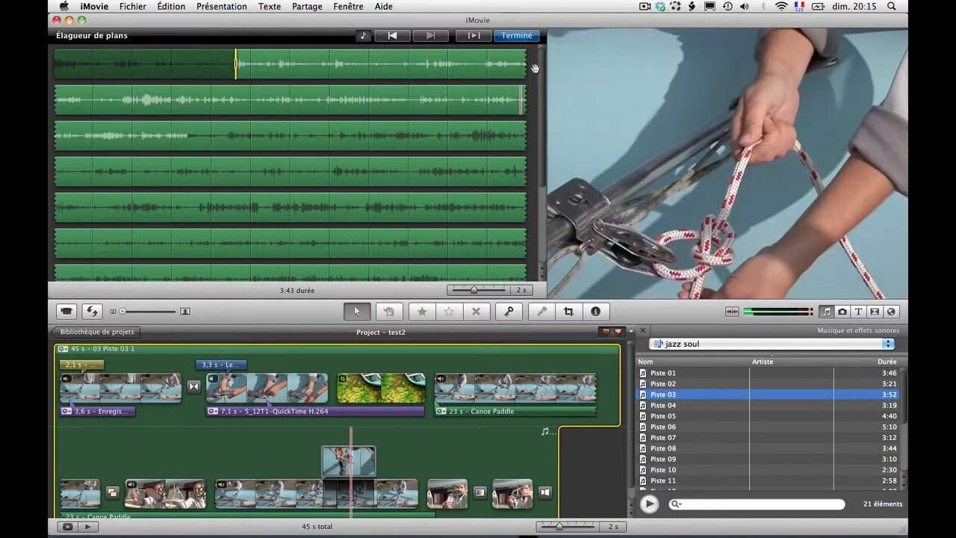
left_click(521, 38)
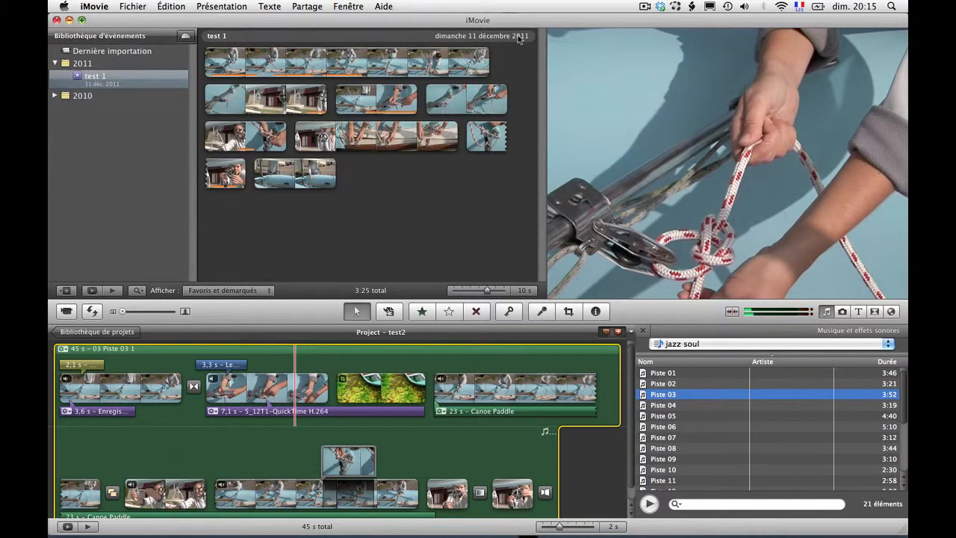
left_click(49, 371)
key("space")
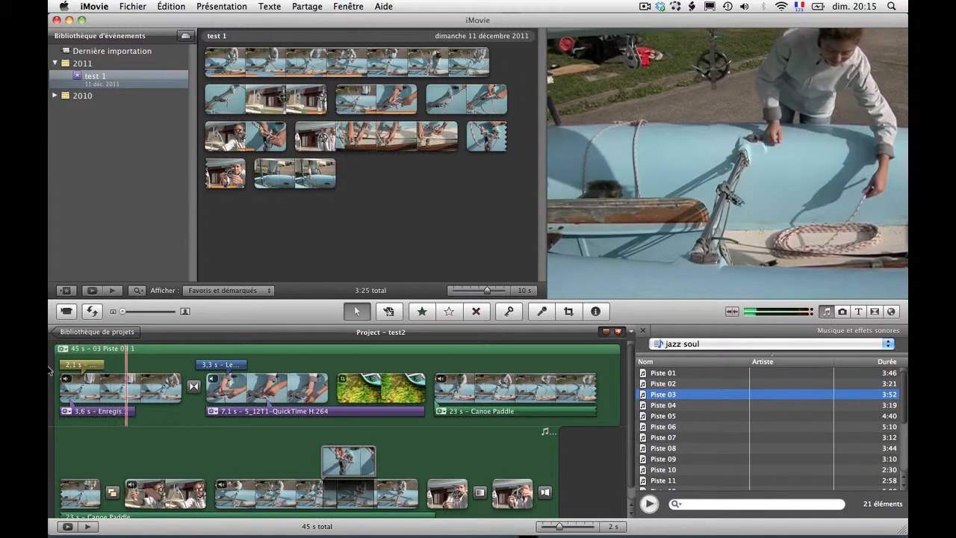
Set the Piste 03 background music to manual 3.3 s fade-in and fade-out in its audio adjustments and play the project.
left_click(63, 349)
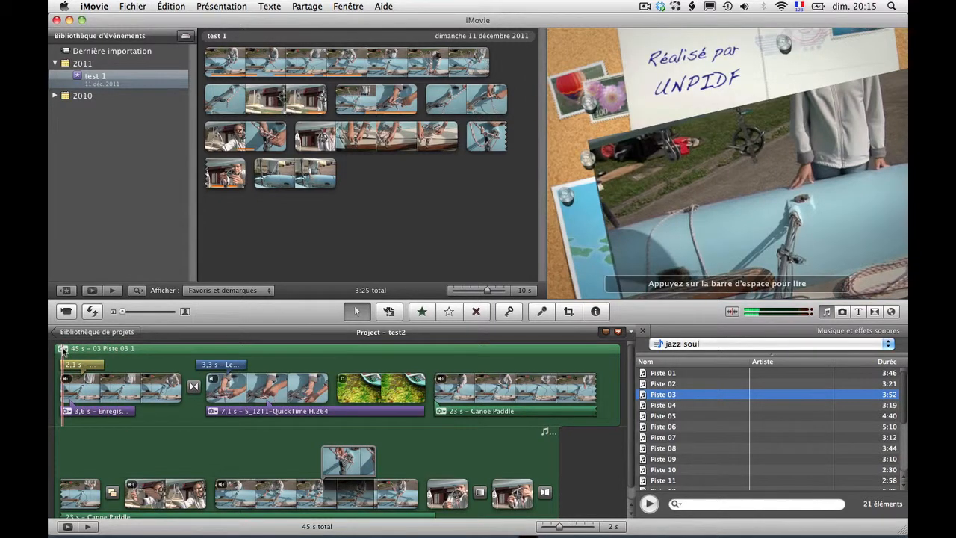
left_click(63, 348)
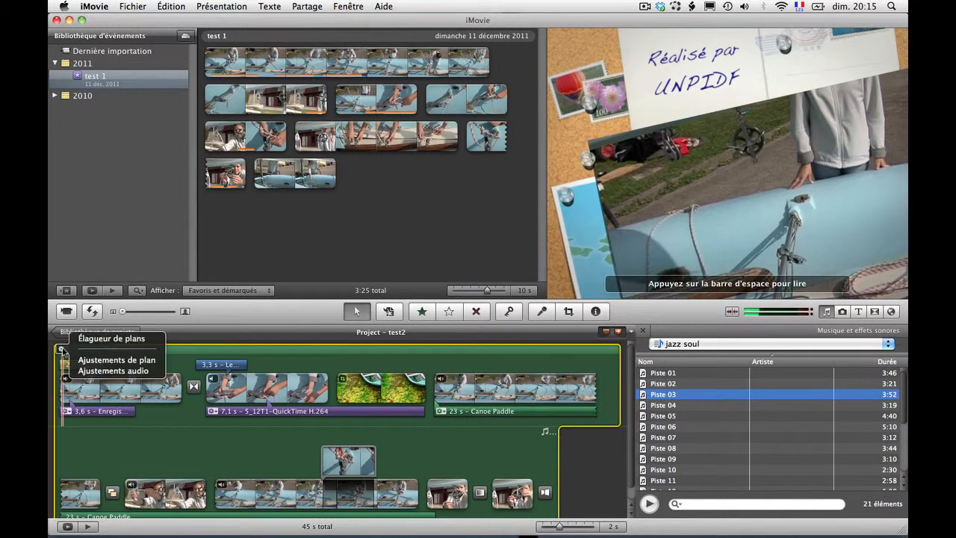
left_click(109, 371)
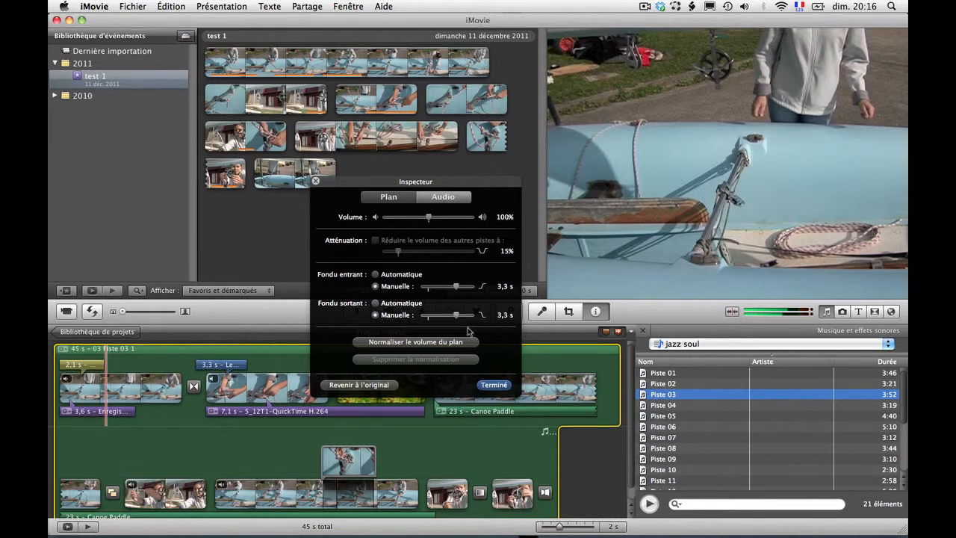
left_click(493, 386)
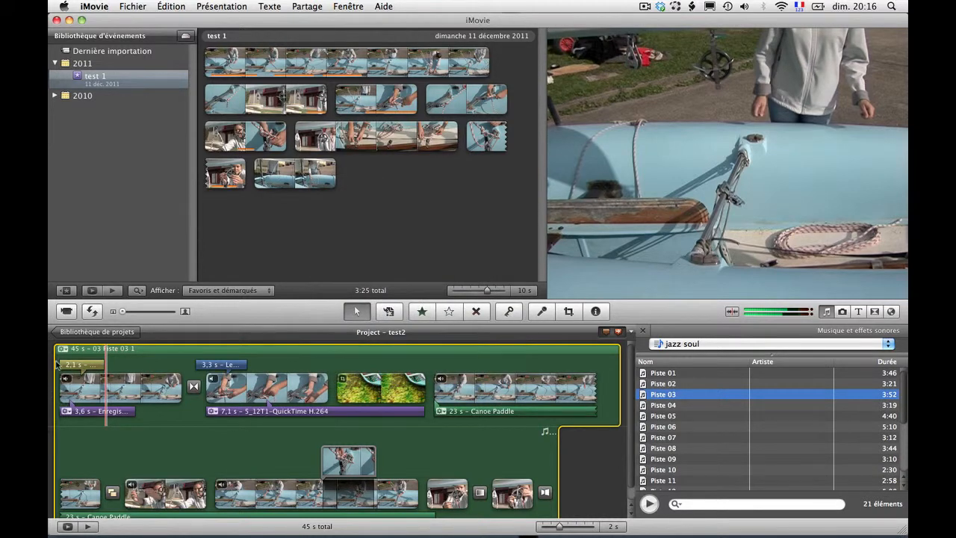
key("space")
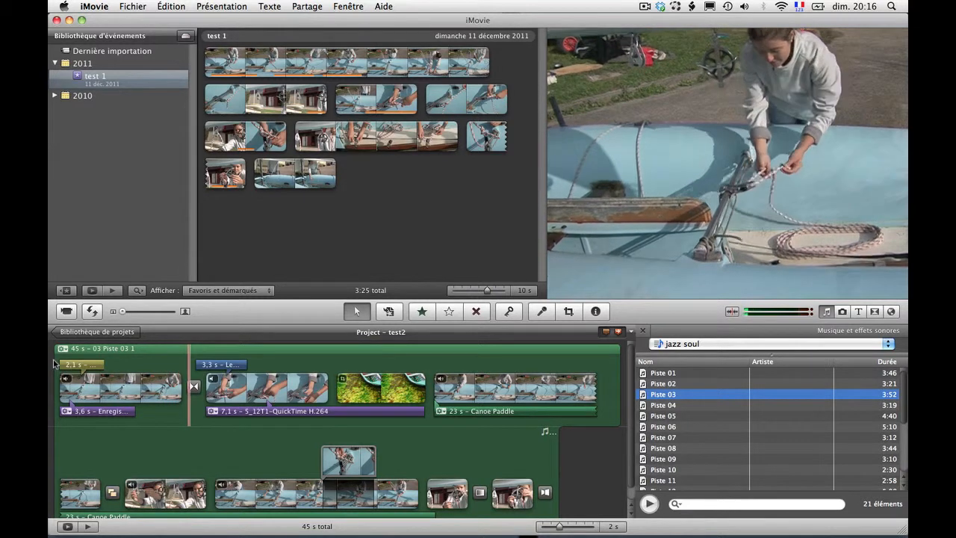
key("space")
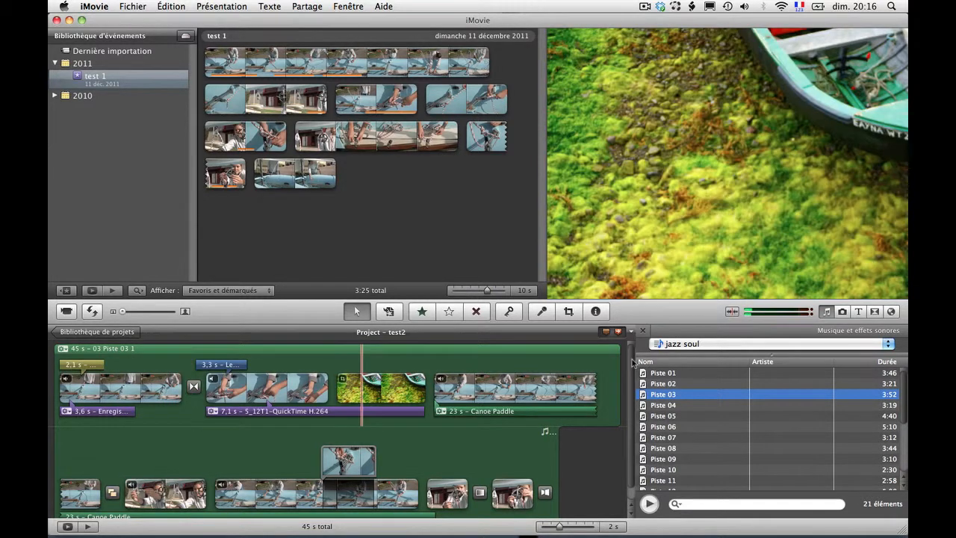
Play the end of the project and remove the Piste 03 background music.
left_click_drag(631, 360, 630, 479)
key("space")
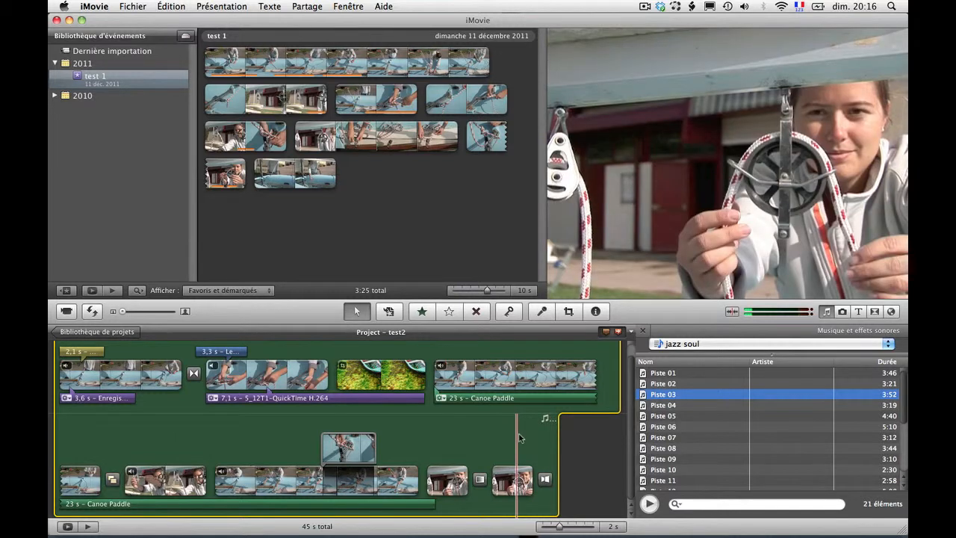
key("super+z")
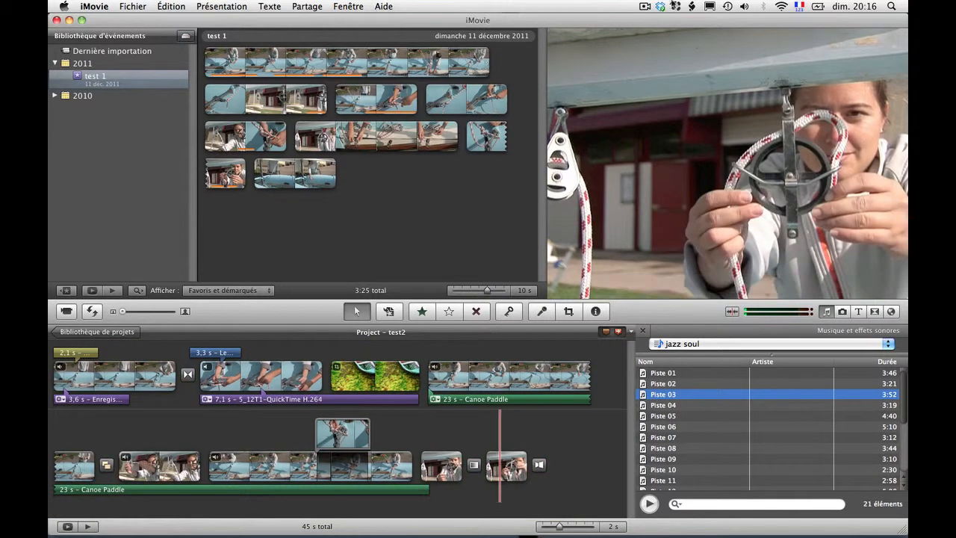
Add Olivia Ruiz's J'traine des pieds MP3 from Finder's La femme chocolat folder near the end of the clip before the green boat photo and play it.
left_click_drag(637, 25, 134, 28)
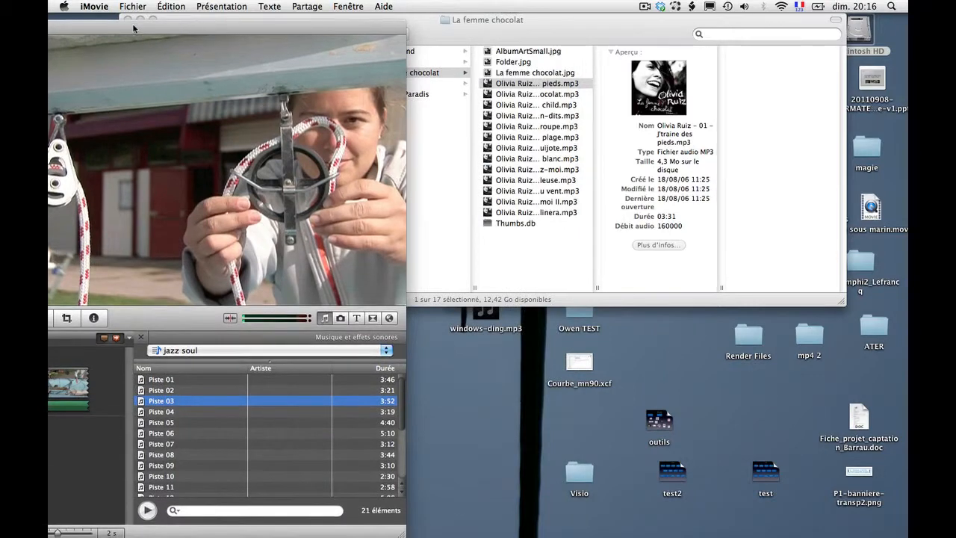
left_click_drag(446, 33, 685, 24)
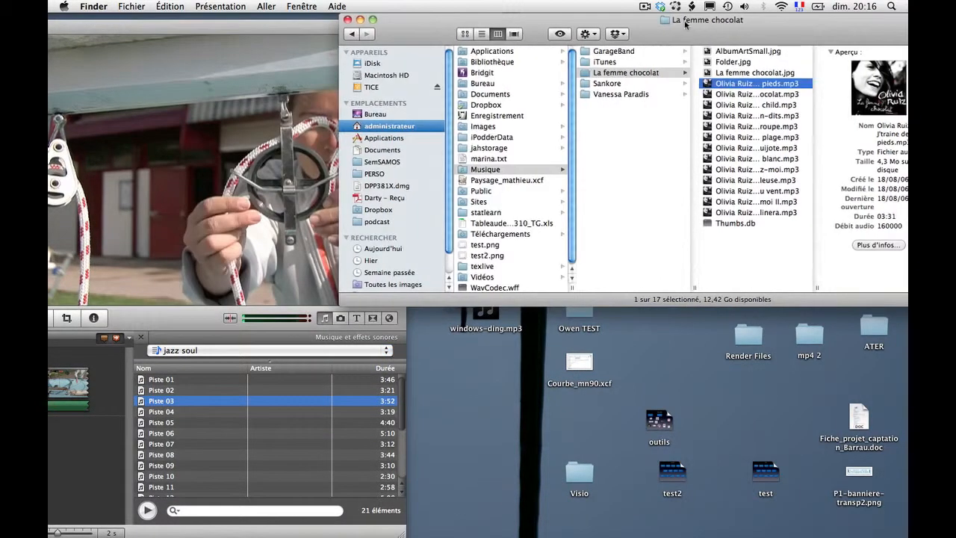
left_click_drag(282, 25, 545, 9)
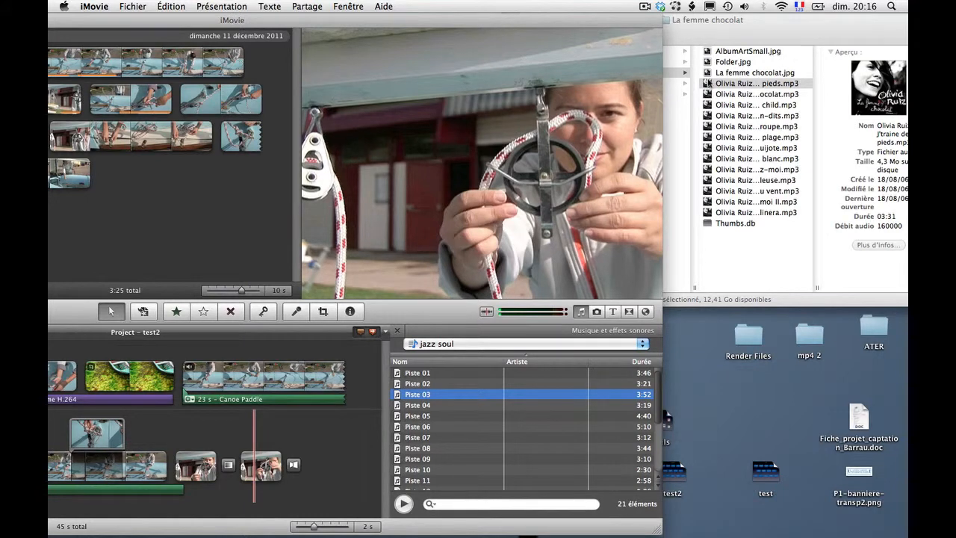
left_click_drag(147, 433, 61, 367)
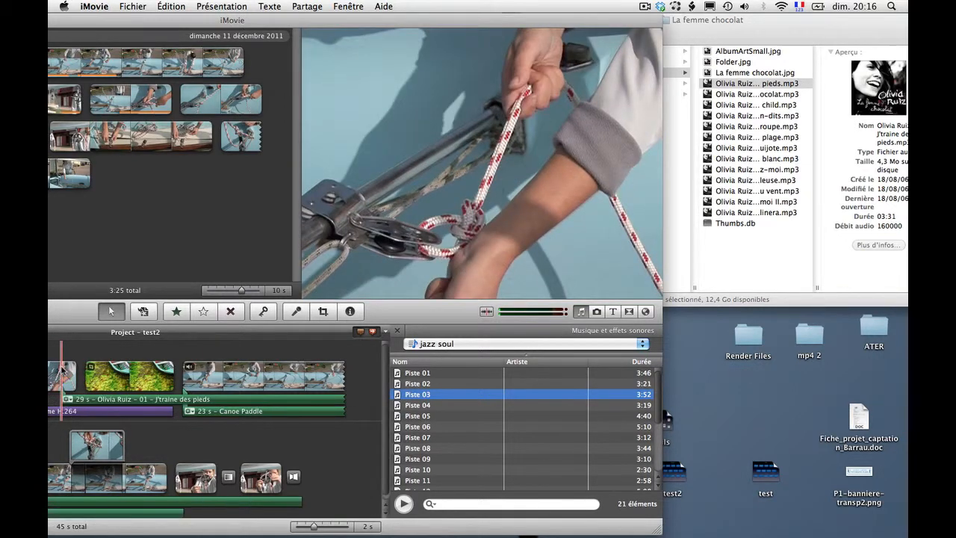
left_click_drag(224, 21, 567, 5)
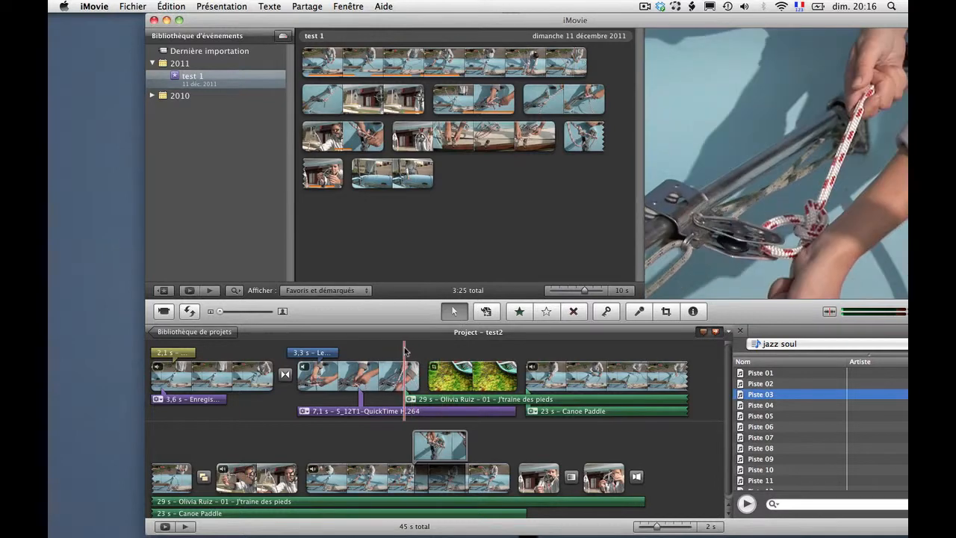
key("space")
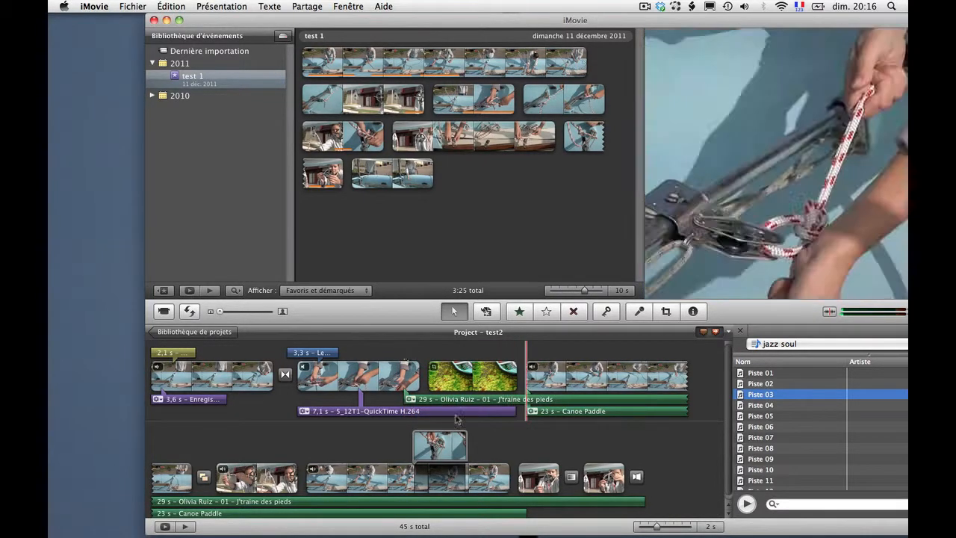
Move J'traine des pieds to the middle of the clip after the green boat photo, shorten it to 20 s to end with Canoe Paddle, and play it.
left_click_drag(411, 400, 605, 398)
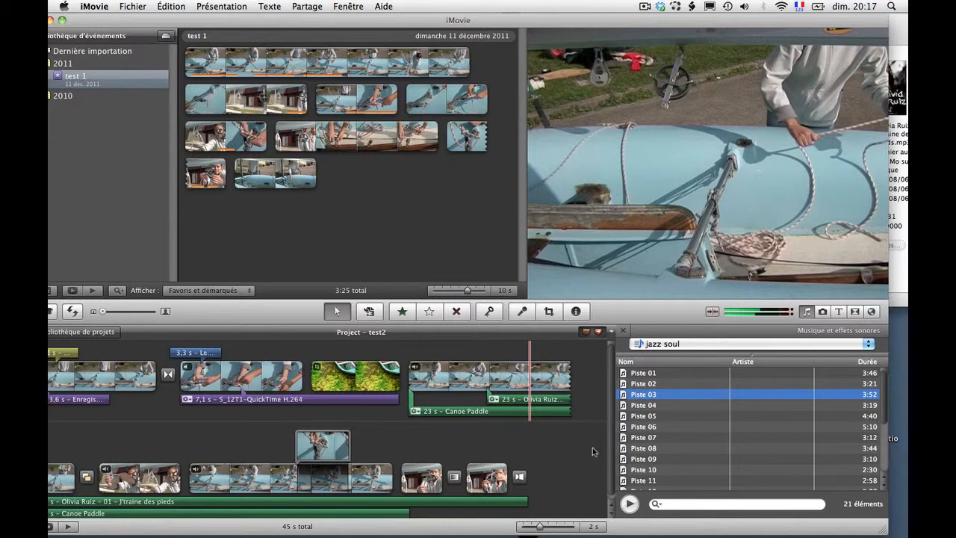
scroll(609, 377, "down", 1)
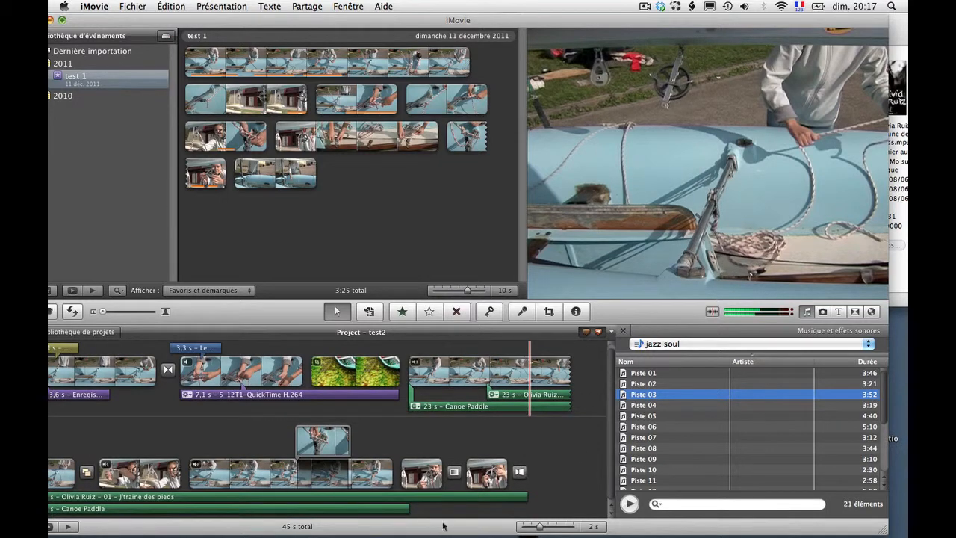
left_click_drag(527, 498, 408, 499)
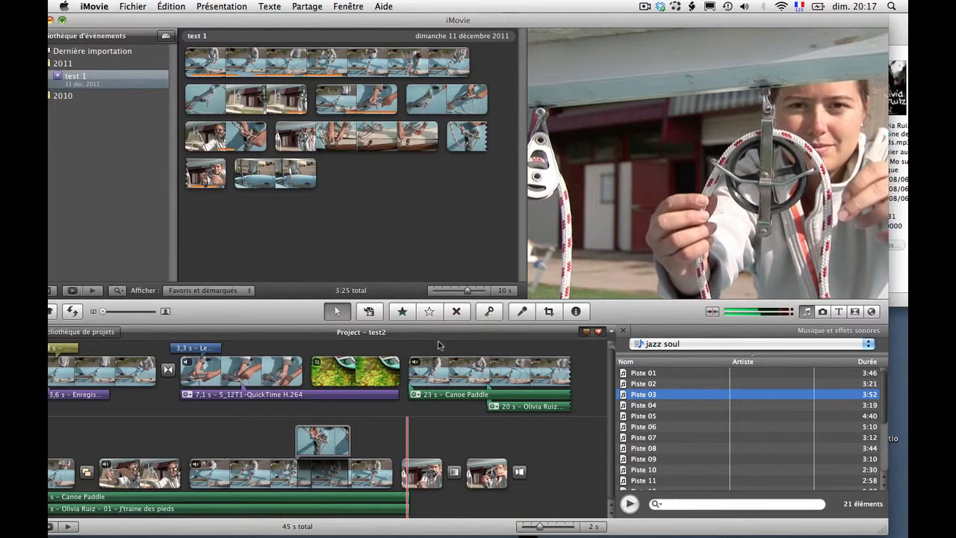
key("space")
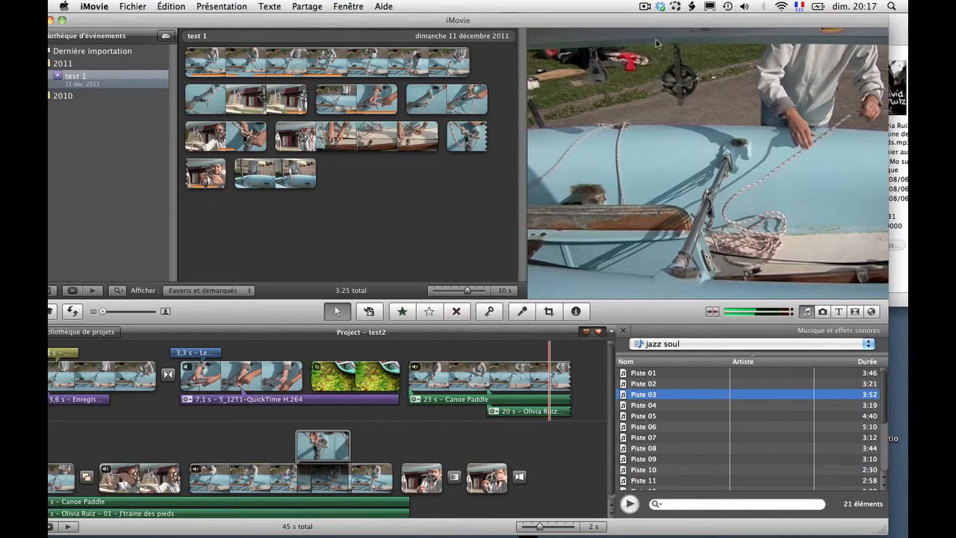
left_click(643, 6)
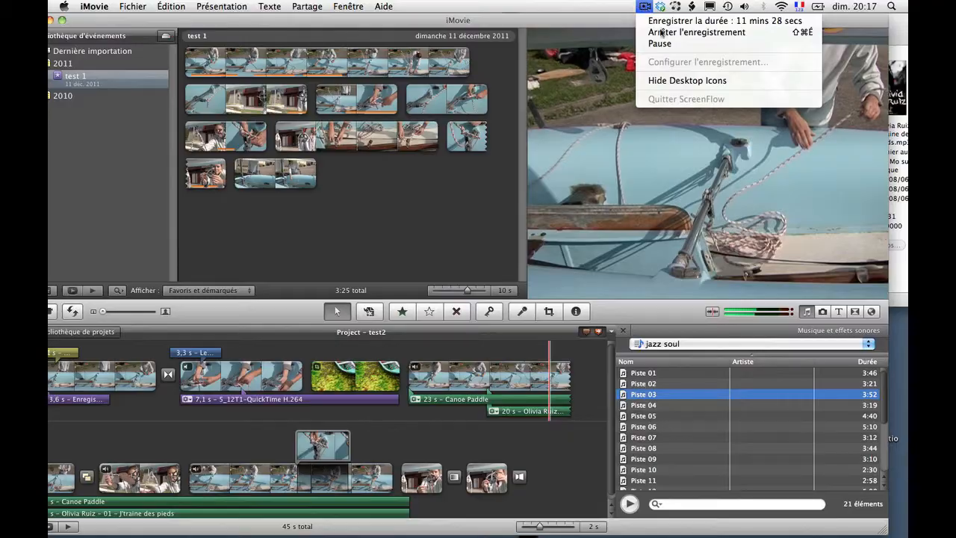